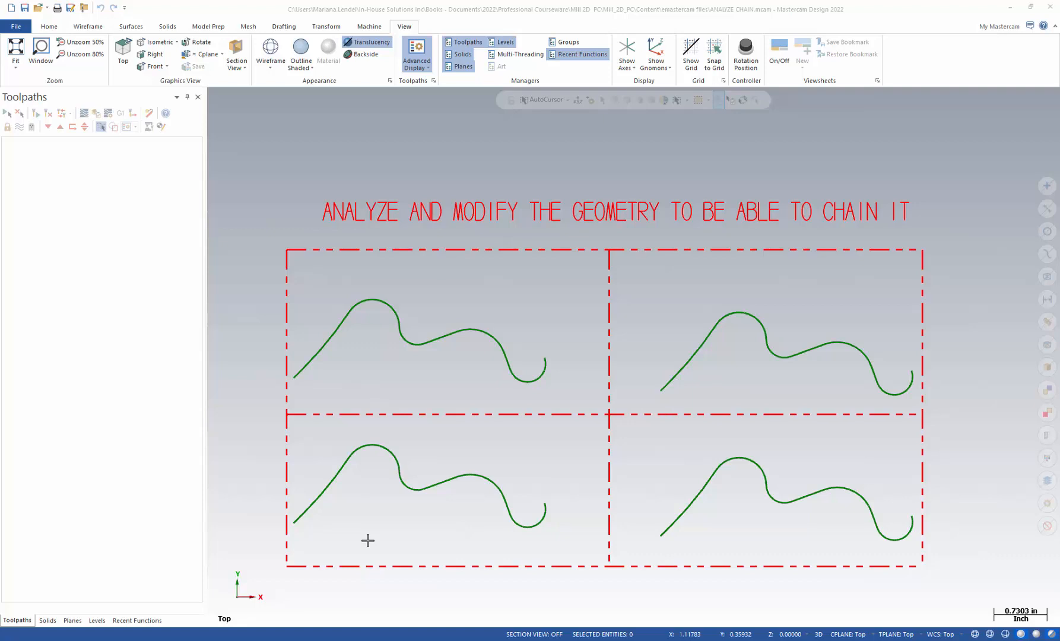
Test-chain each of the four curves to see where their chains break, then clear the selection
click(300, 376)
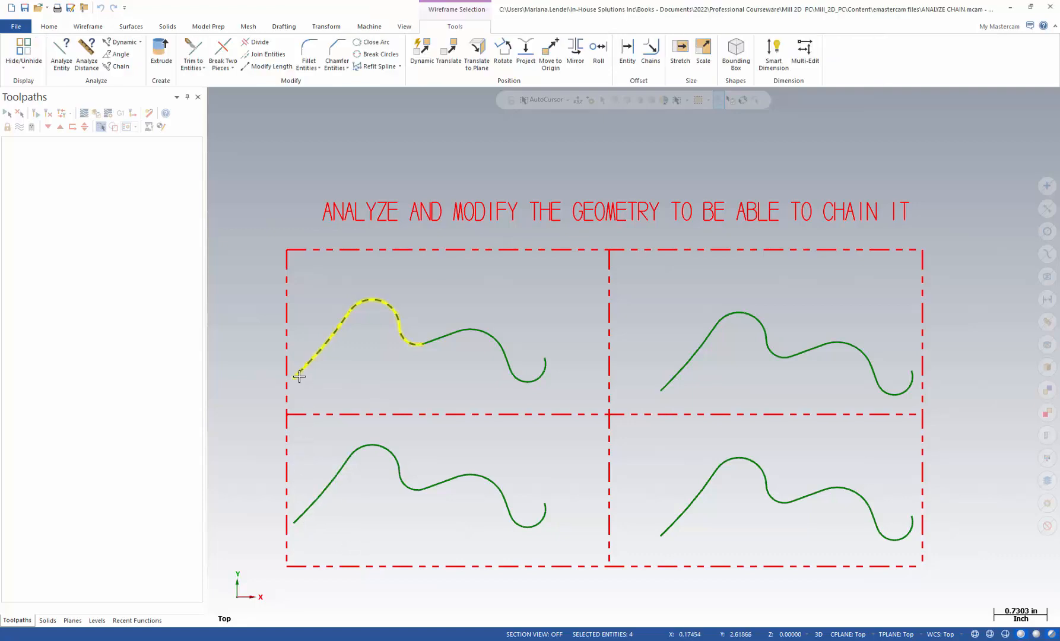
click(297, 520)
click(661, 533)
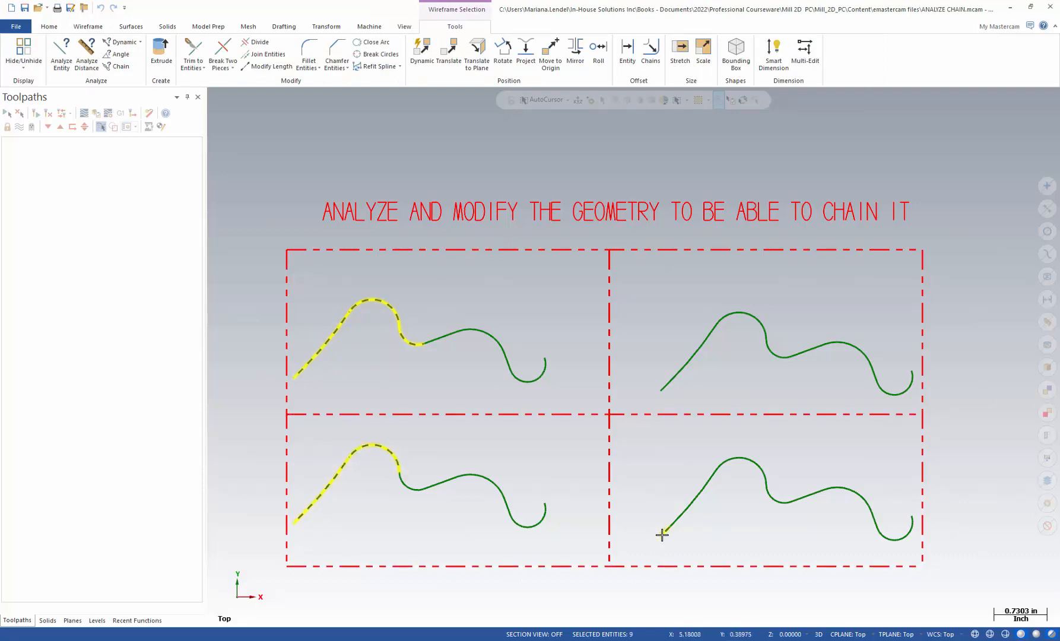
click(662, 390)
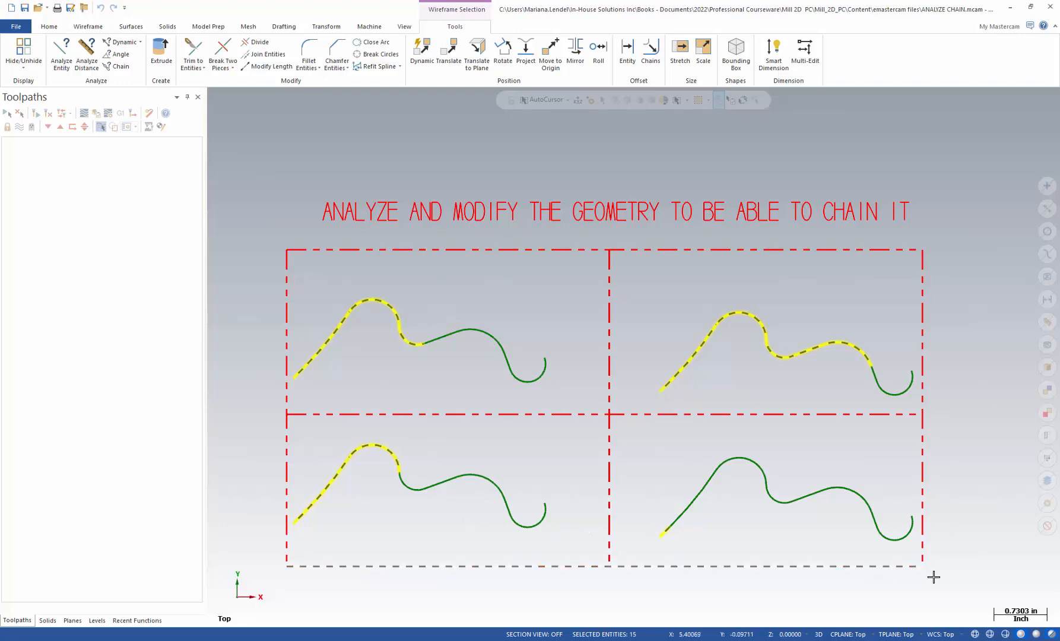
click(1047, 526)
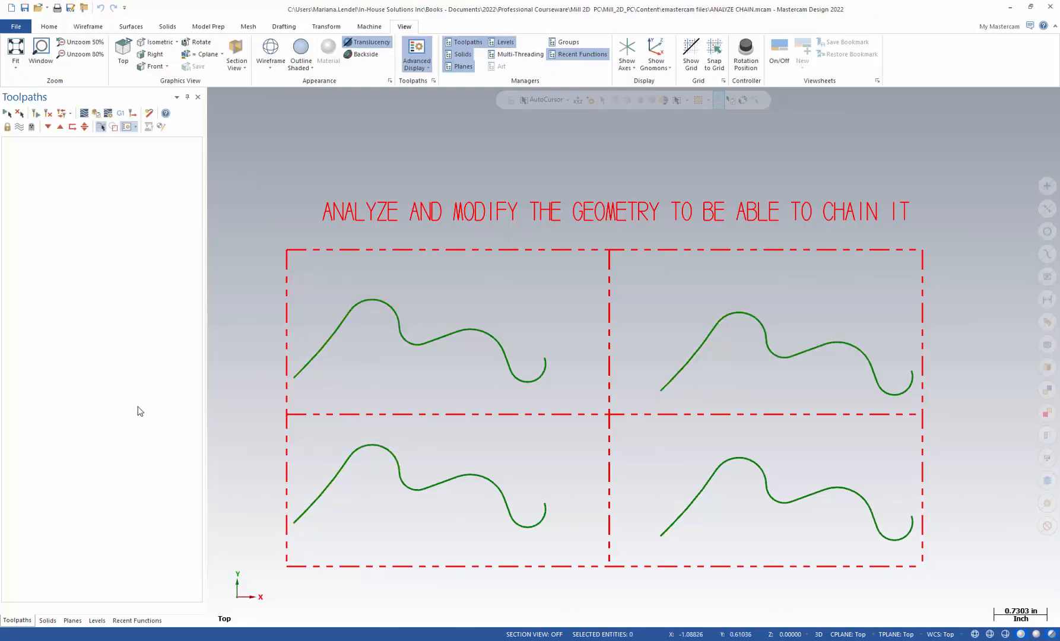
Delete the duplicate entities in the drawing and close the summary
click(49, 26)
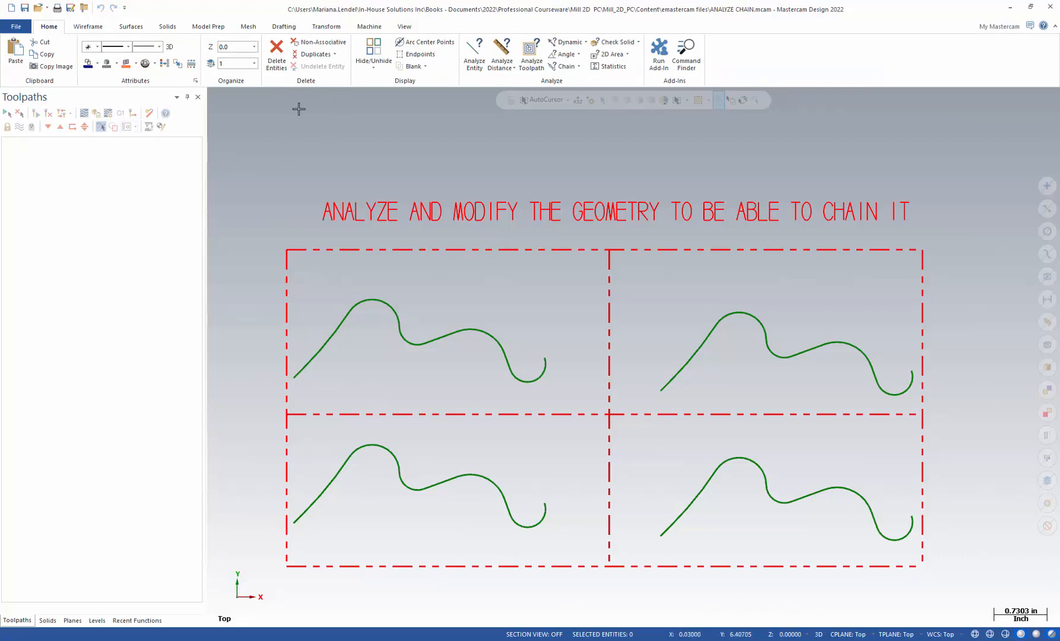
click(315, 55)
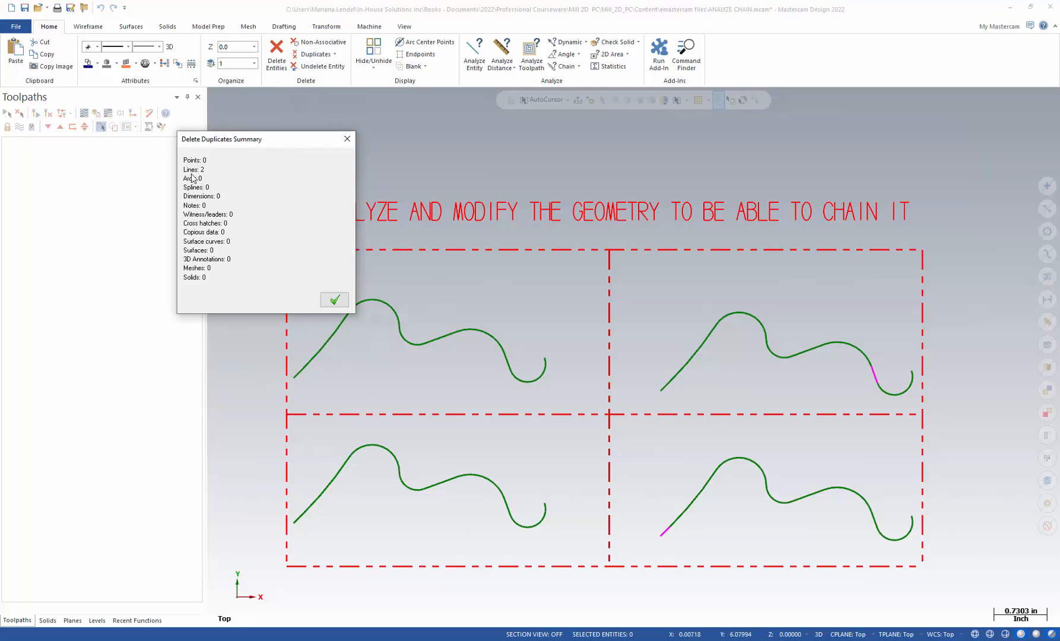
click(335, 301)
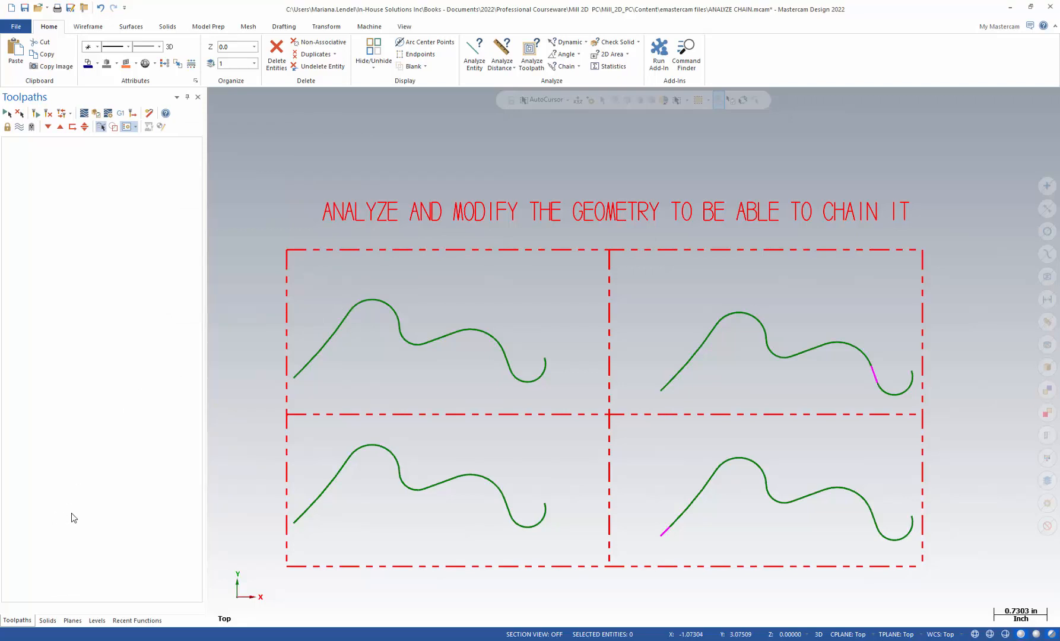
Test-chain each of the four curves again to check the remaining chain breaks, then clear the selection
double_click(293, 375)
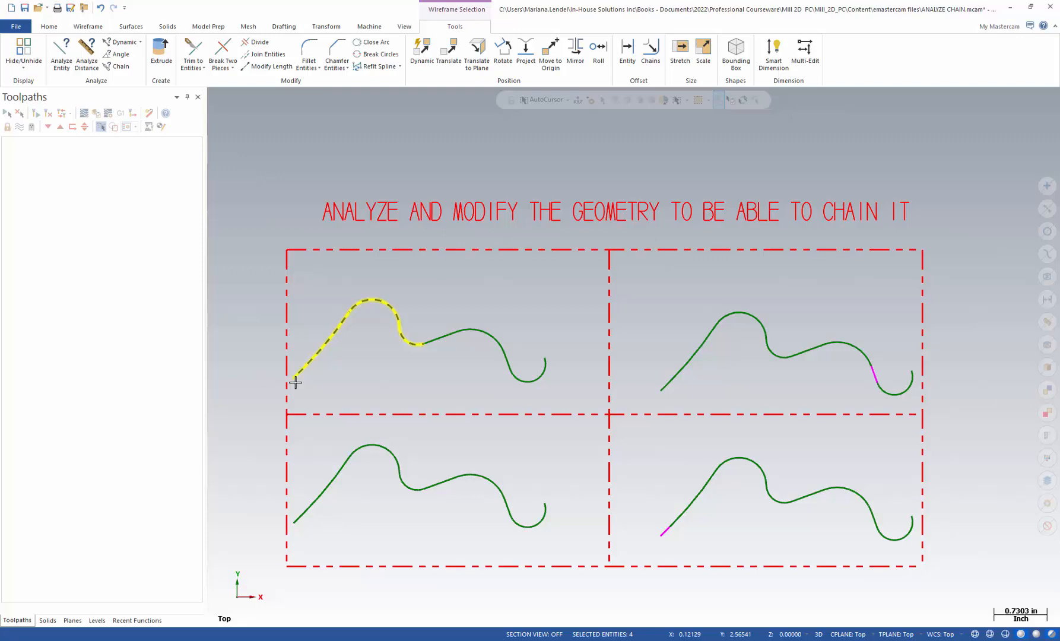
double_click(296, 520)
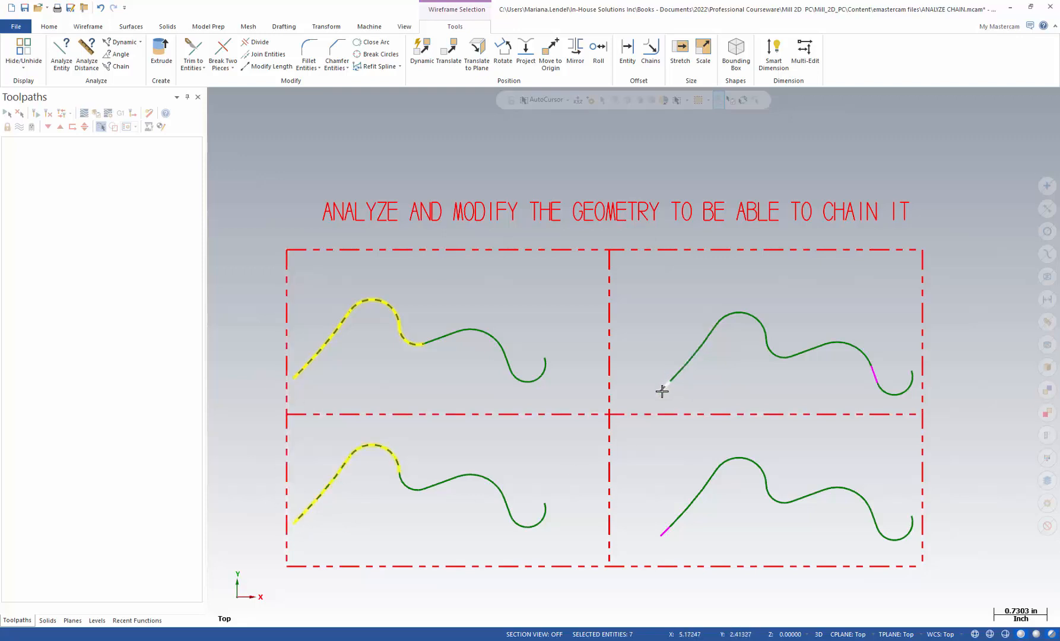
double_click(662, 391)
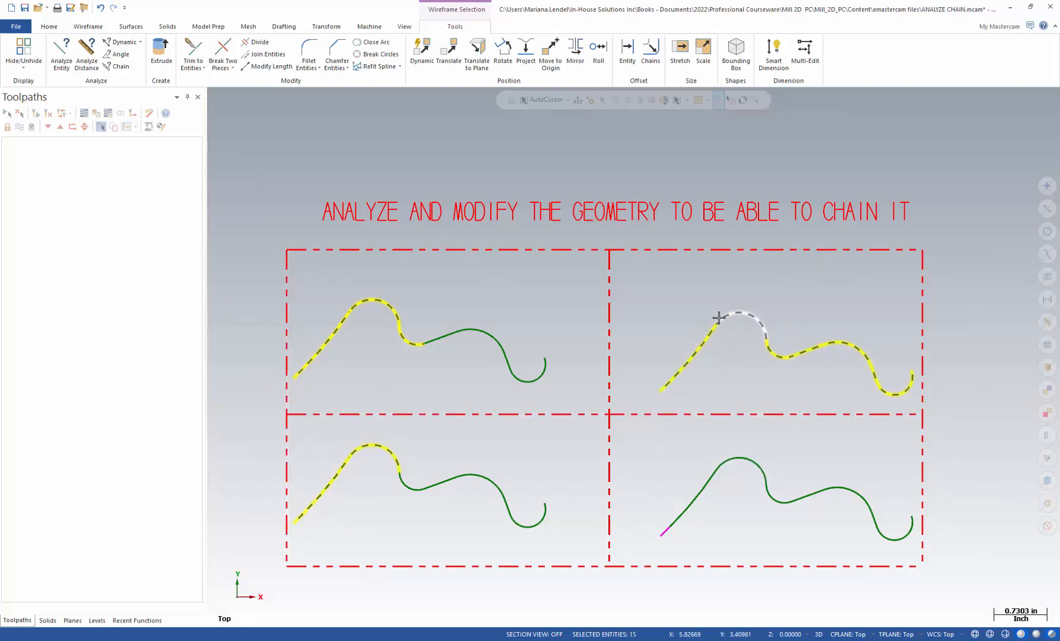
double_click(663, 536)
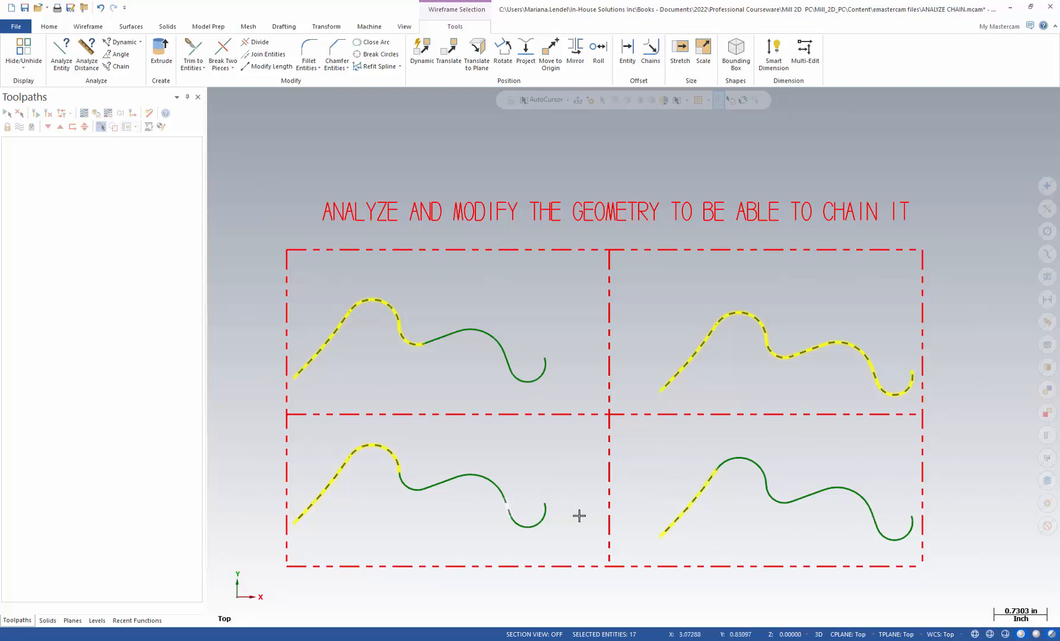
click(1047, 525)
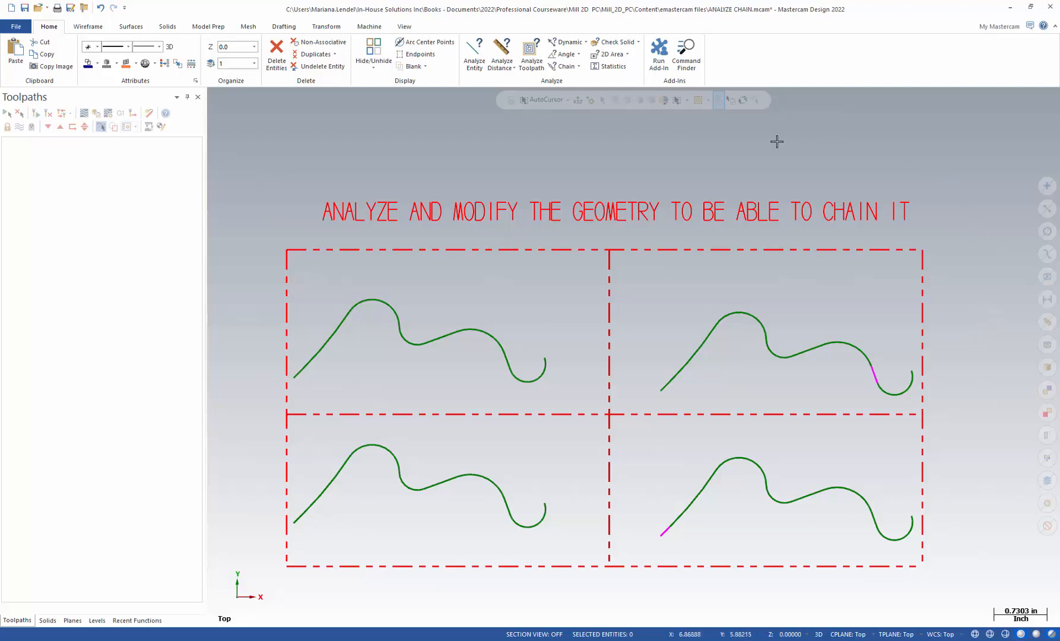
Run the FindOverlap.dll add-in from the chooks folder
click(659, 51)
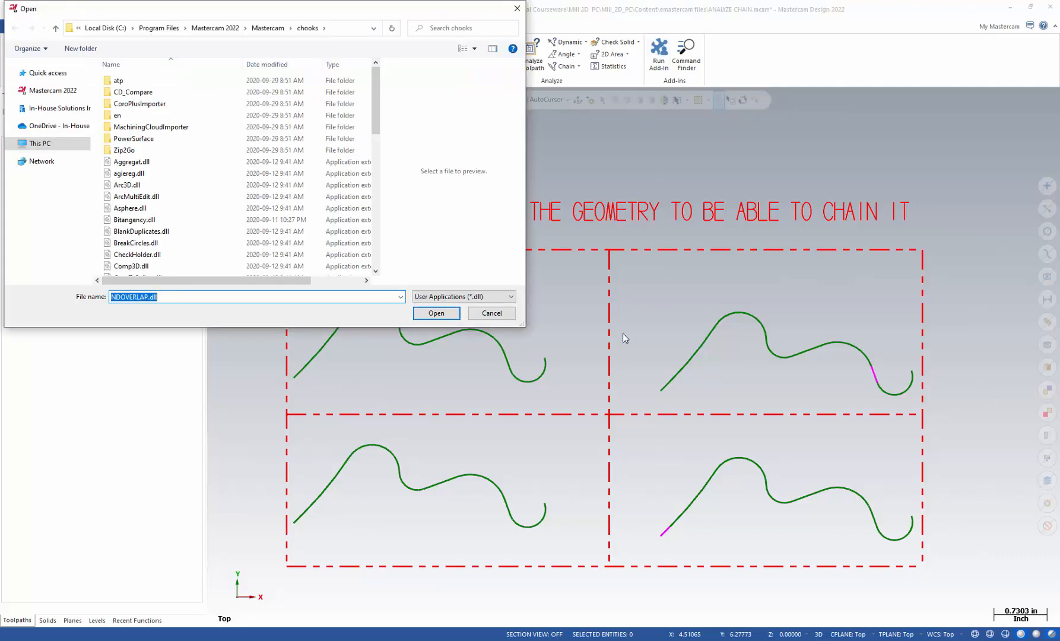
drag(320, 10, 479, 36)
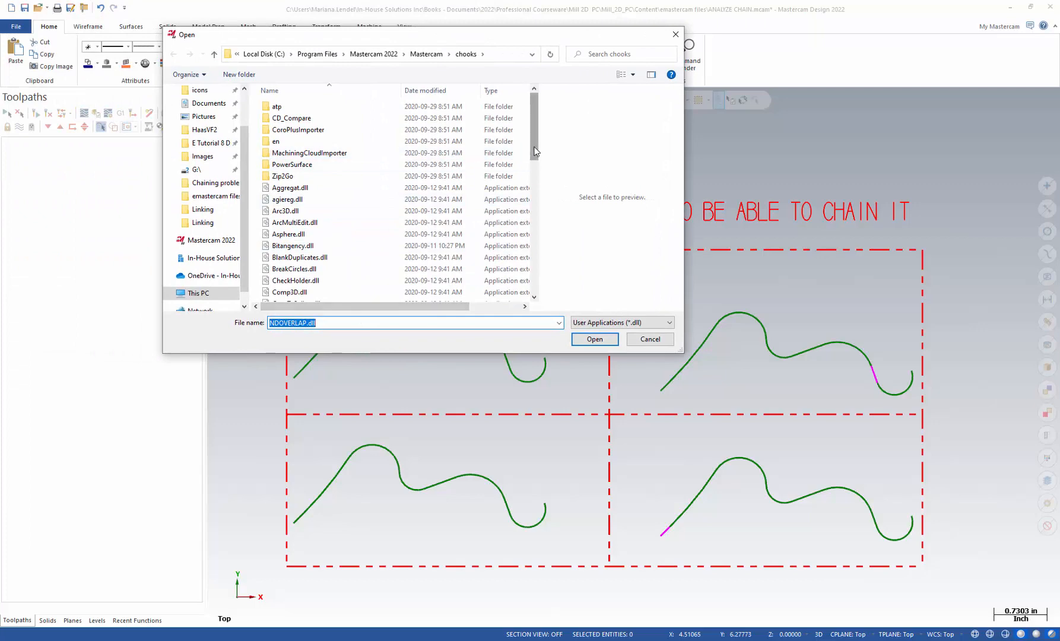
mouse_move(534, 154)
mouse_down()
mouse_move(533, 257)
mouse_move(533, 142)
mouse_up()
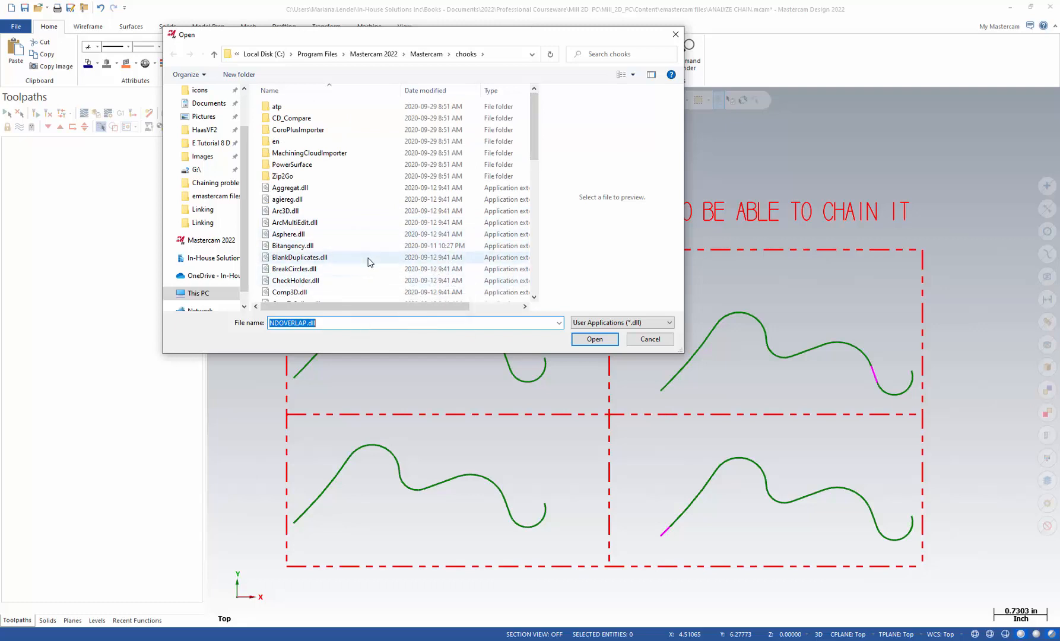
mouse_move(371, 256)
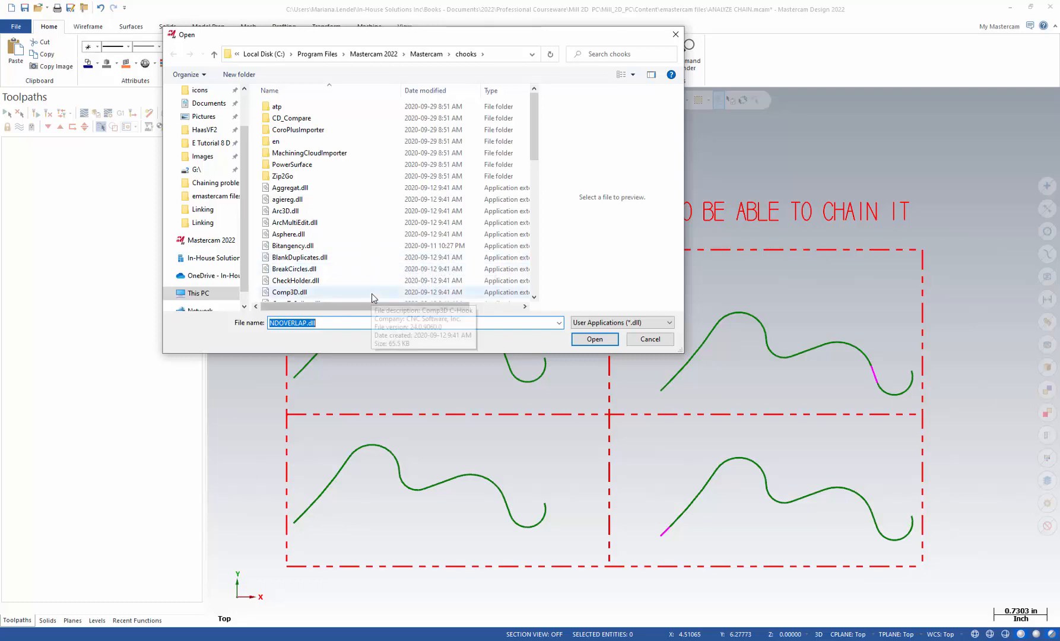
mouse_move(373, 298)
scroll(534, 181, down, 3)
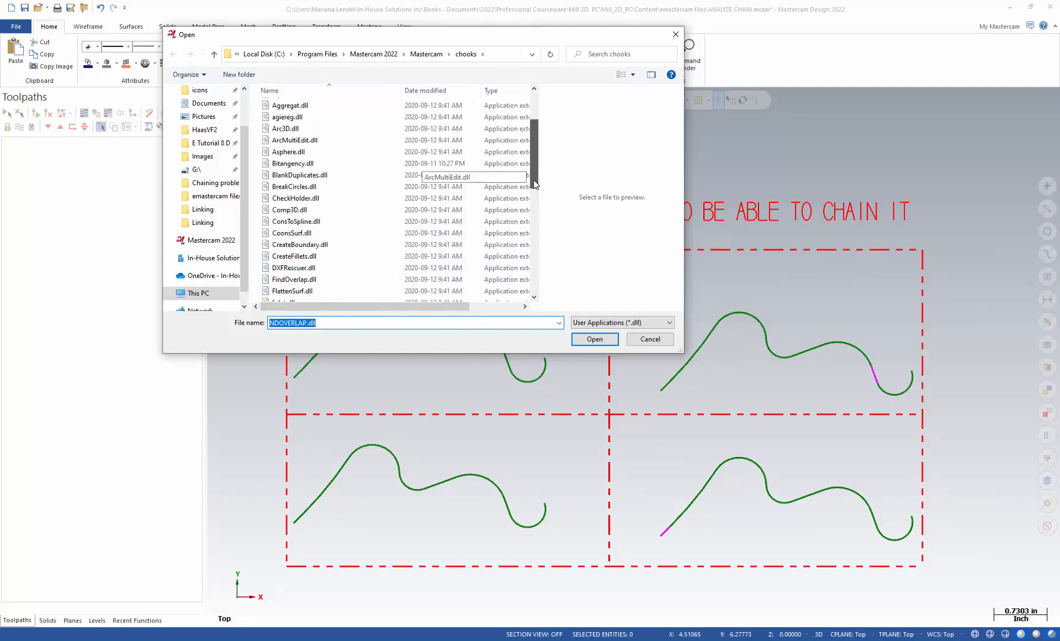
scroll(533, 200, down, 4)
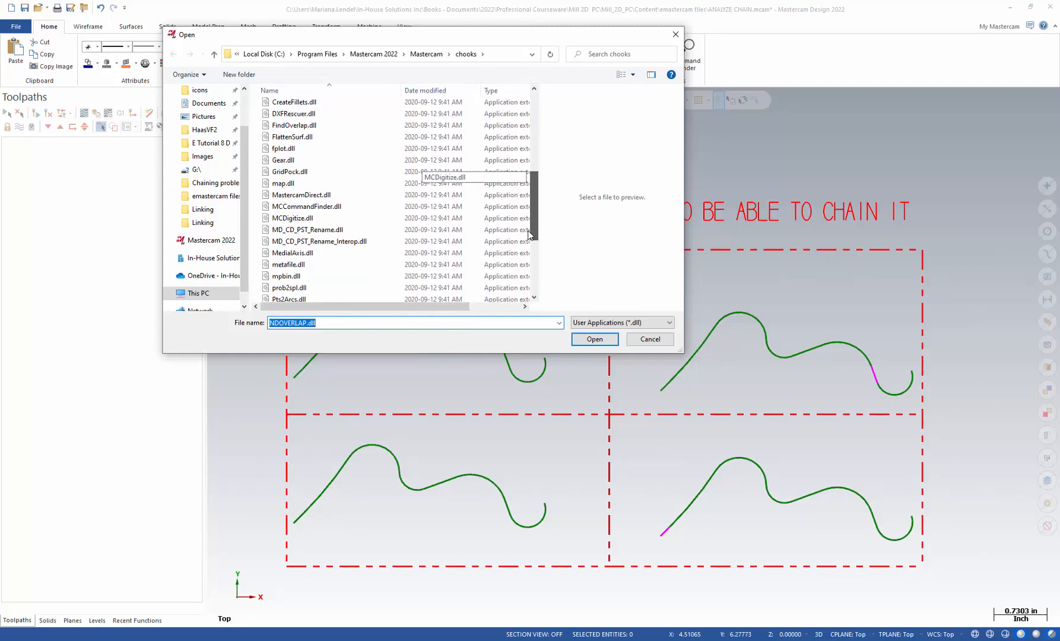
scroll(532, 235, up, 1)
click(285, 171)
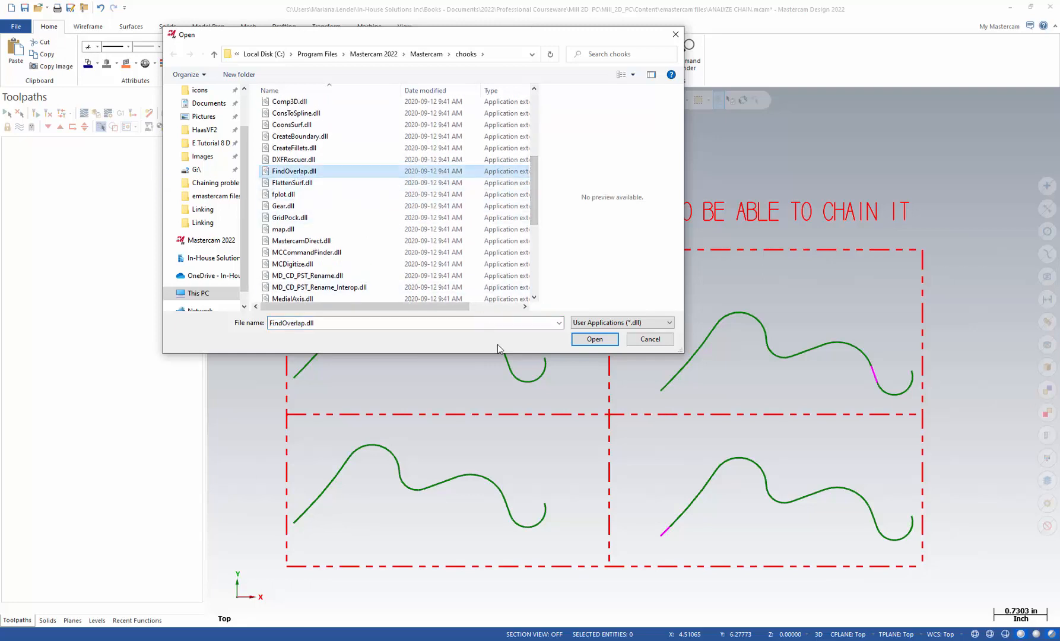
click(595, 340)
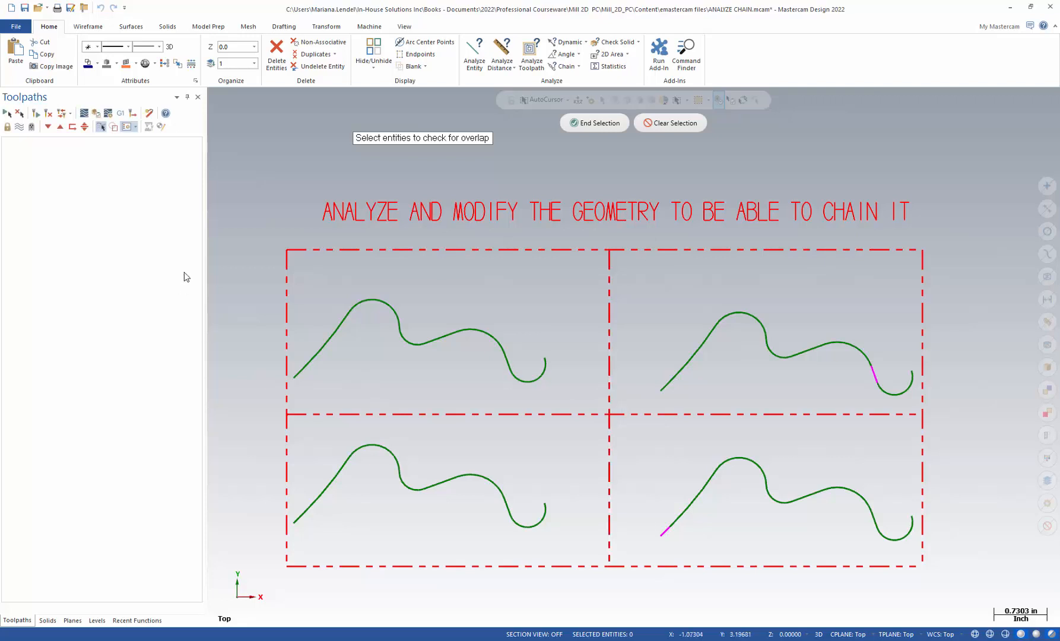
Check all the geometry for overlapping entities, step through them and clean them up
drag(254, 229, 956, 584)
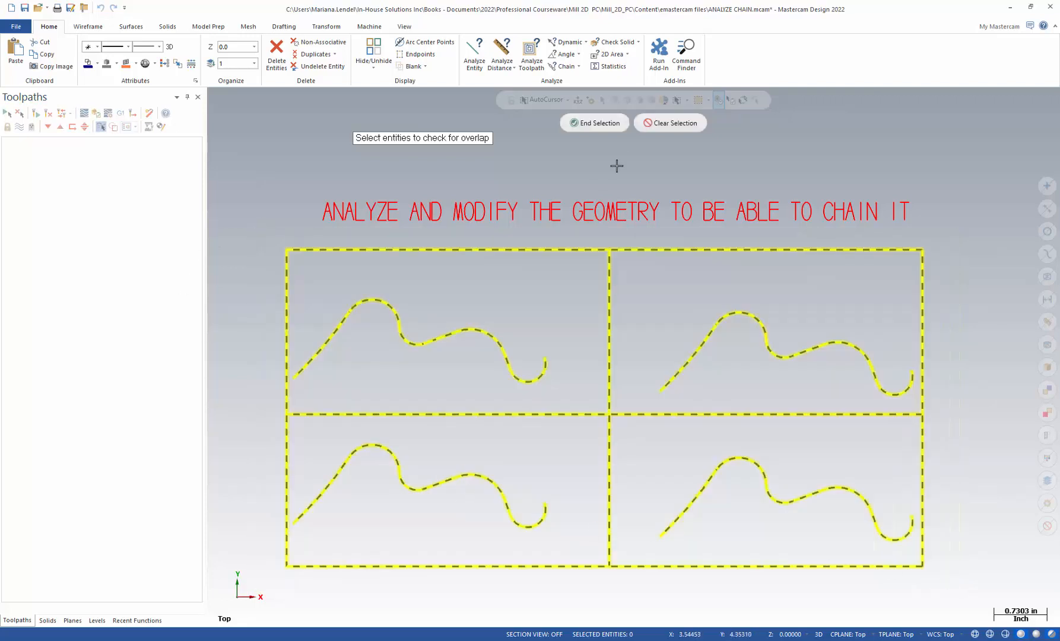
click(596, 123)
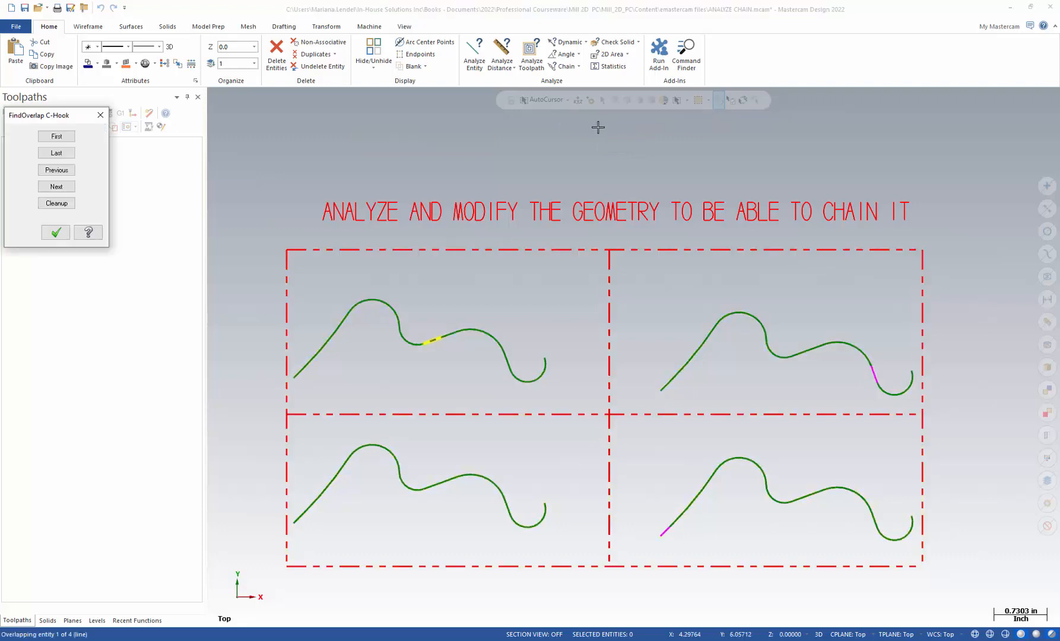
drag(83, 118, 262, 123)
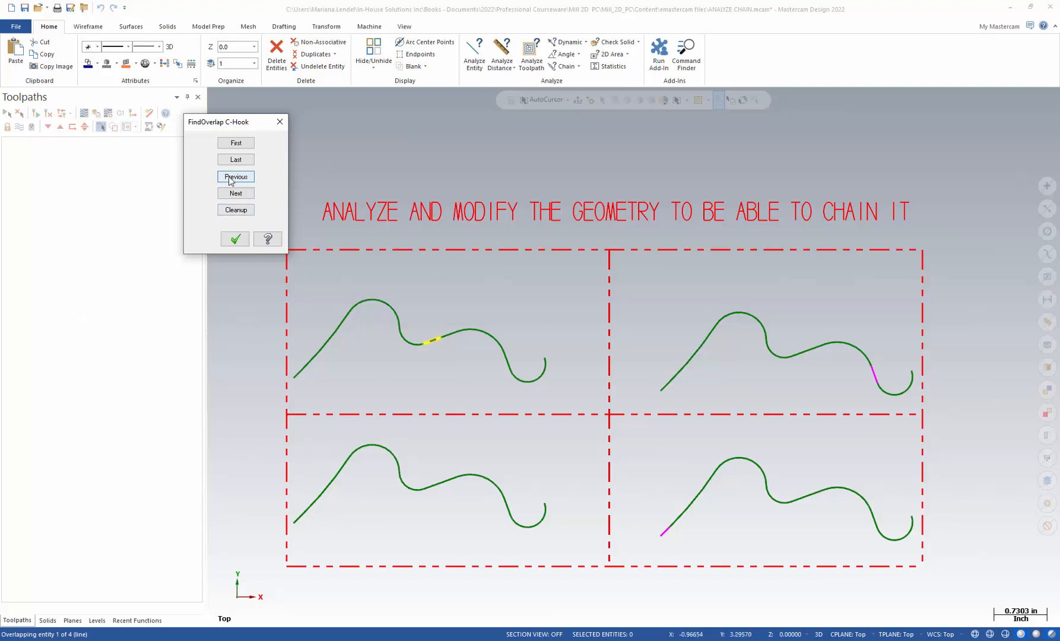
click(233, 194)
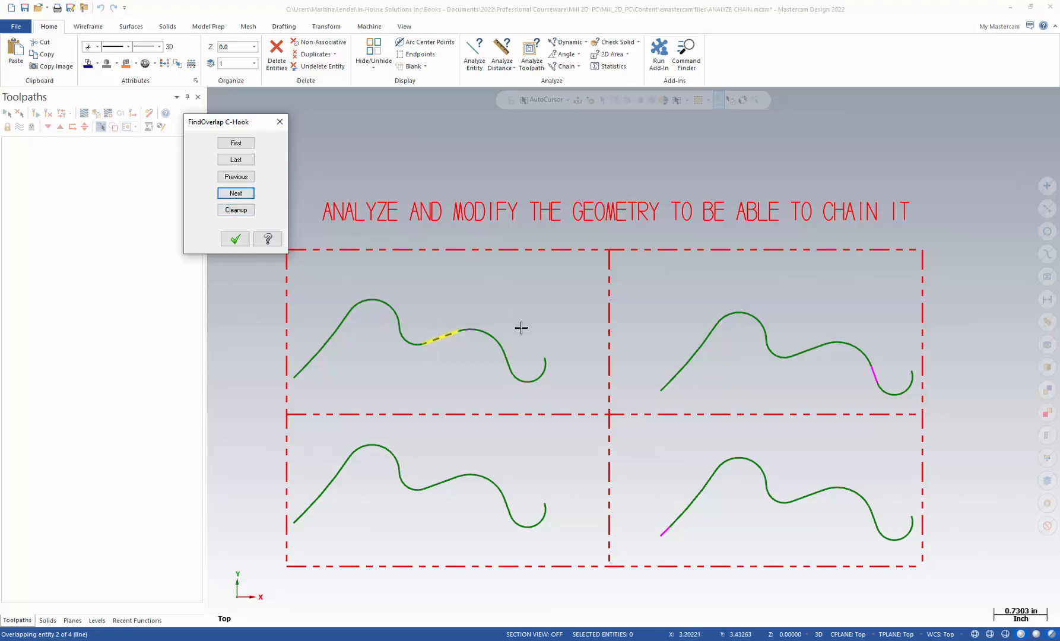
click(238, 212)
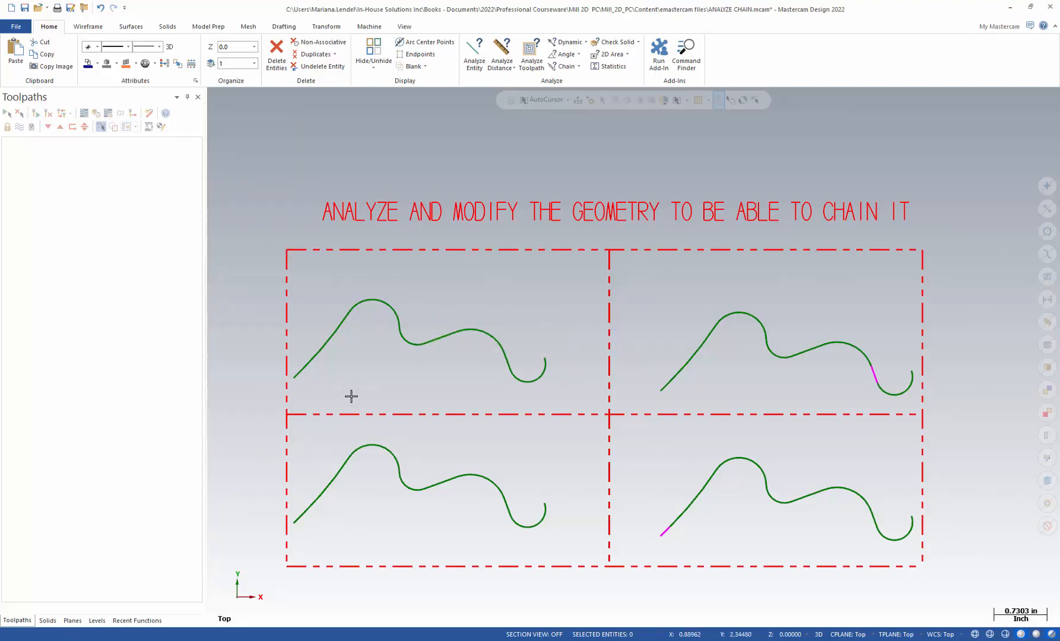
Test-chain the upper-left curve, then inspect the geometry in an isometric view and return to the top view
click(300, 377)
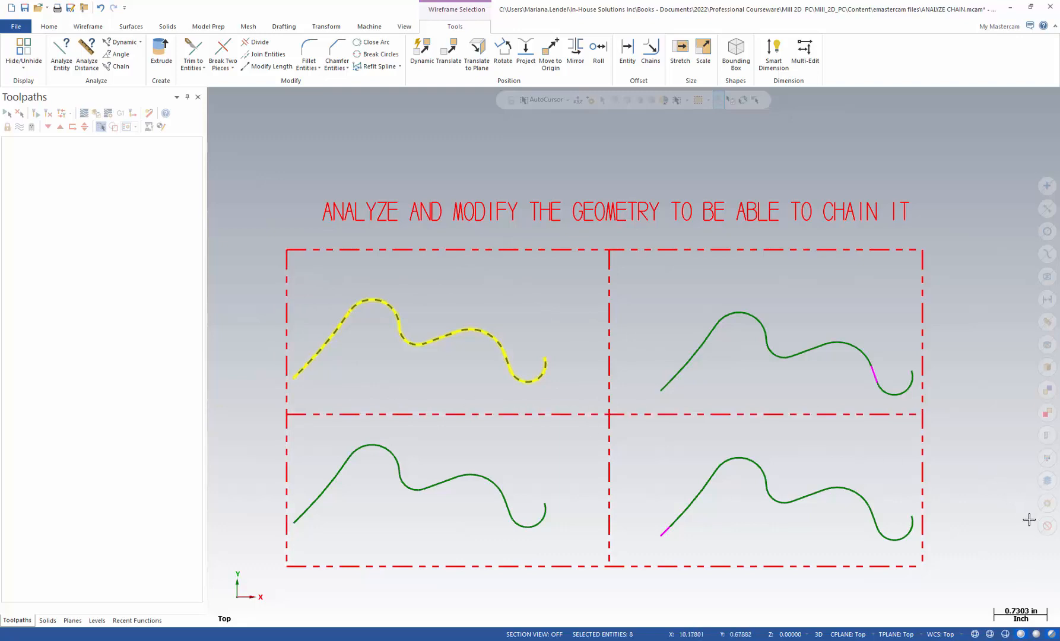
click(1047, 527)
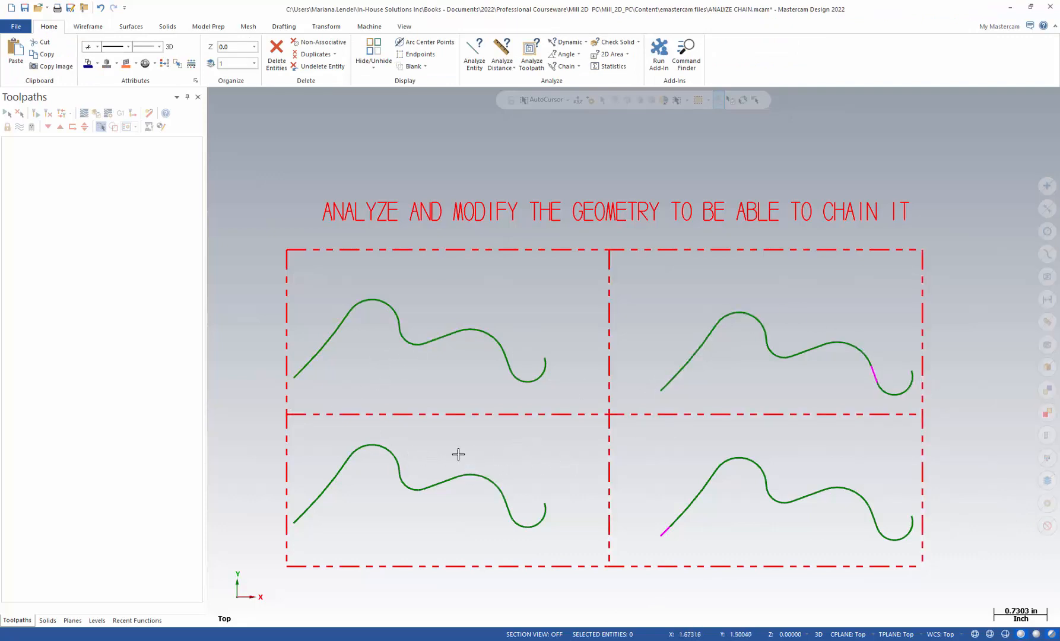
right_click(527, 443)
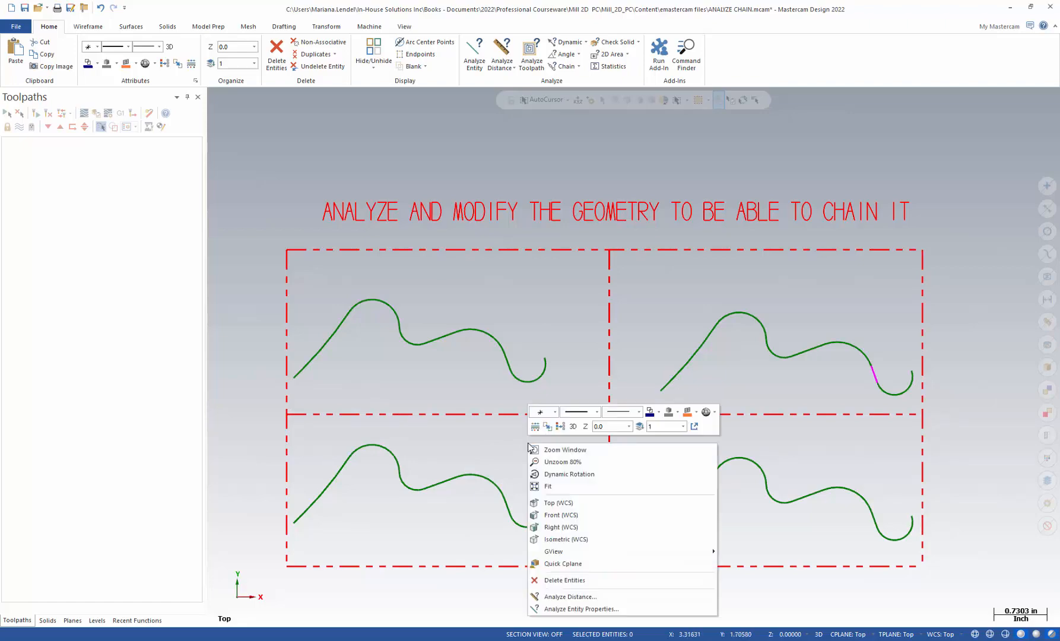
click(569, 540)
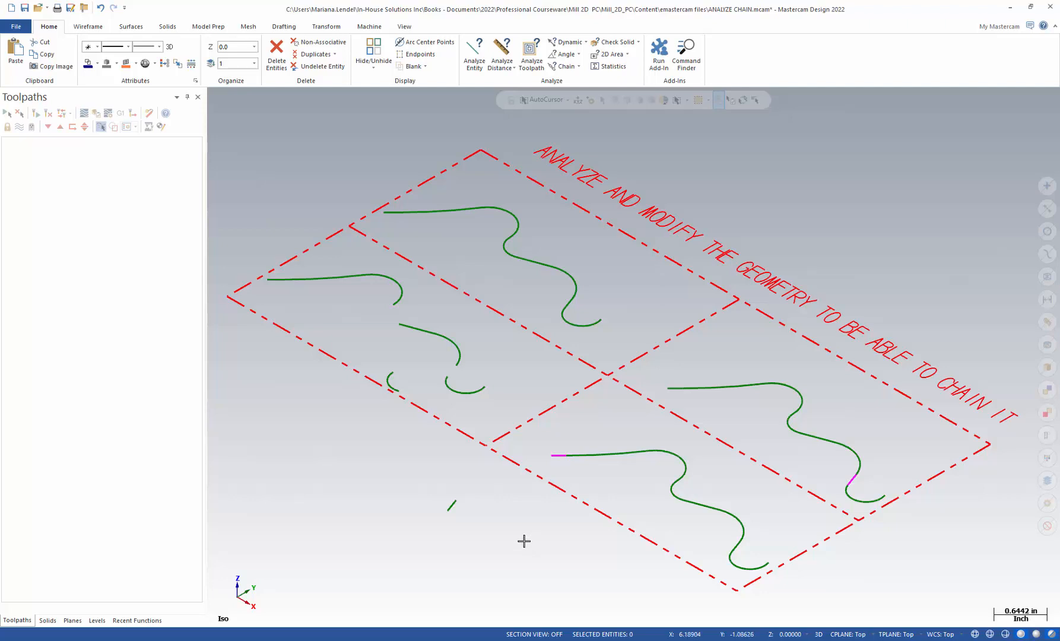
key(alt+1)
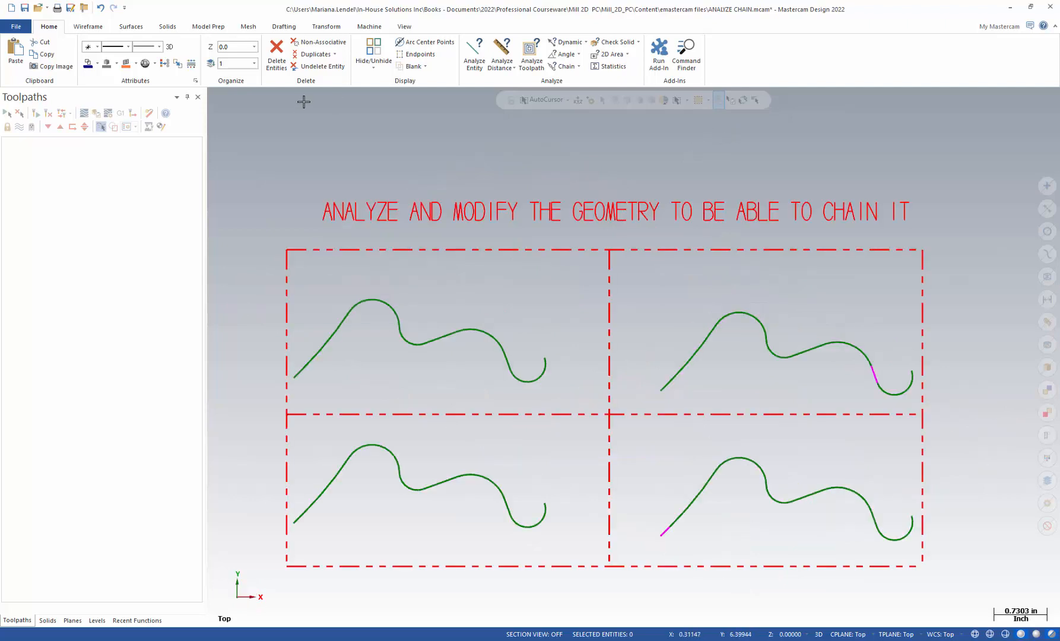
Project the lower-left curve to depth 0.0 using the Move method
click(326, 26)
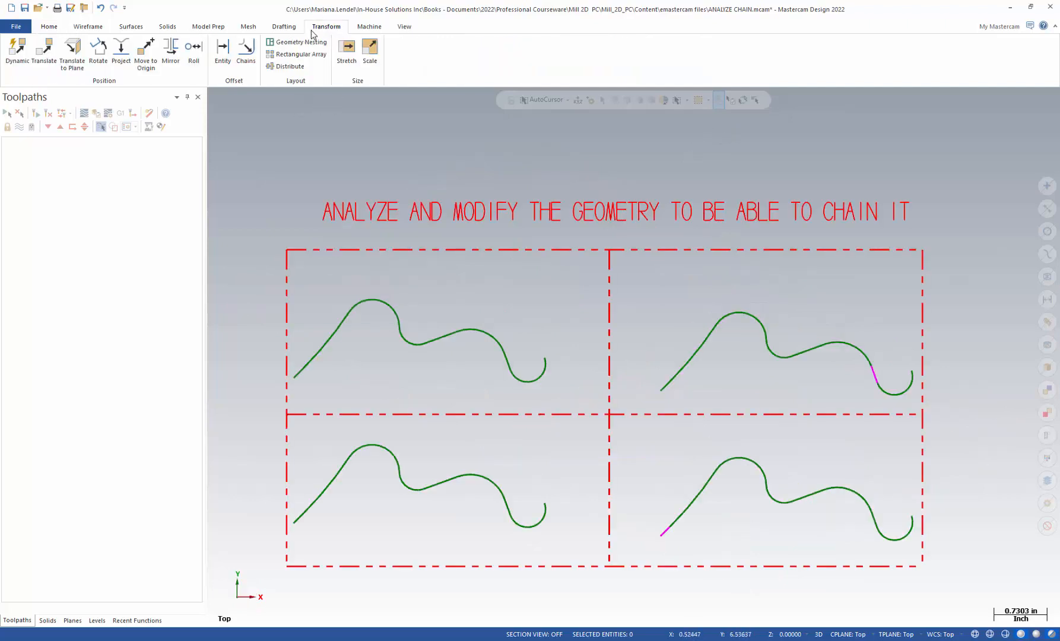
click(121, 57)
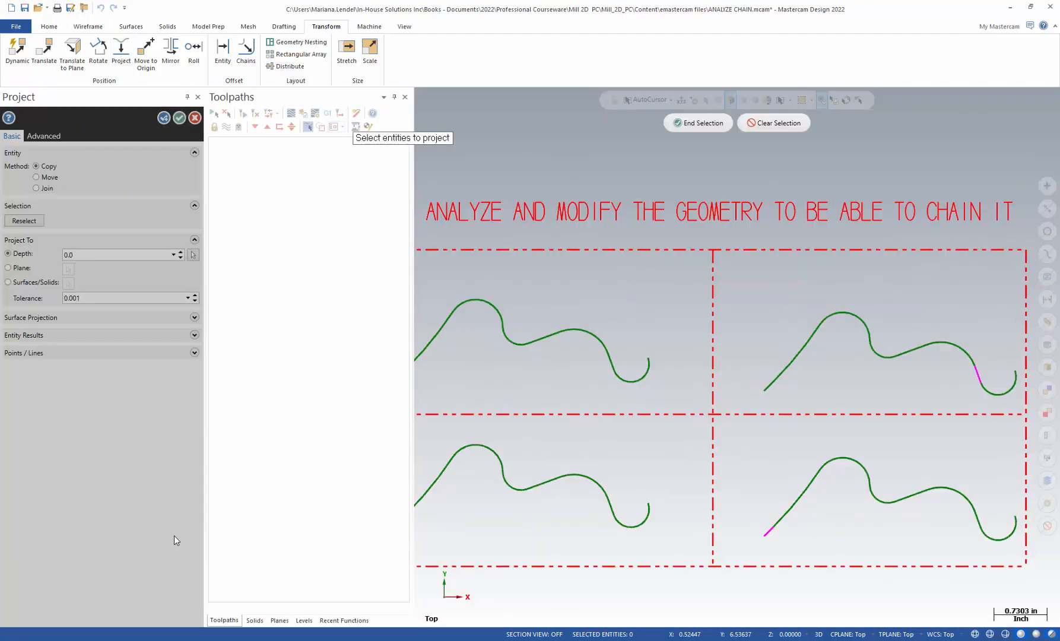
click(394, 96)
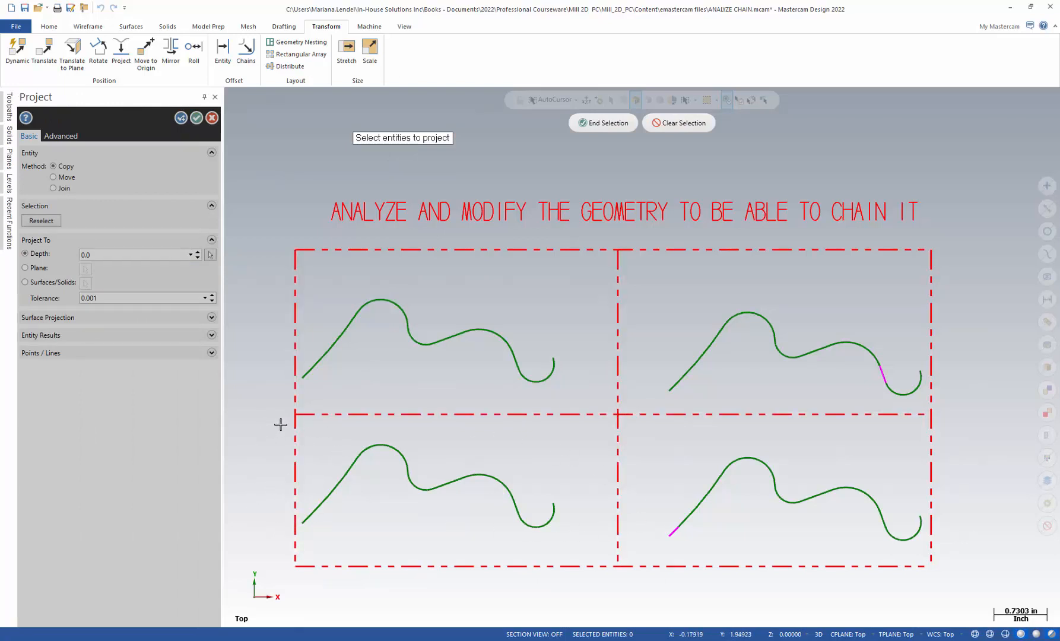
drag(279, 424, 581, 551)
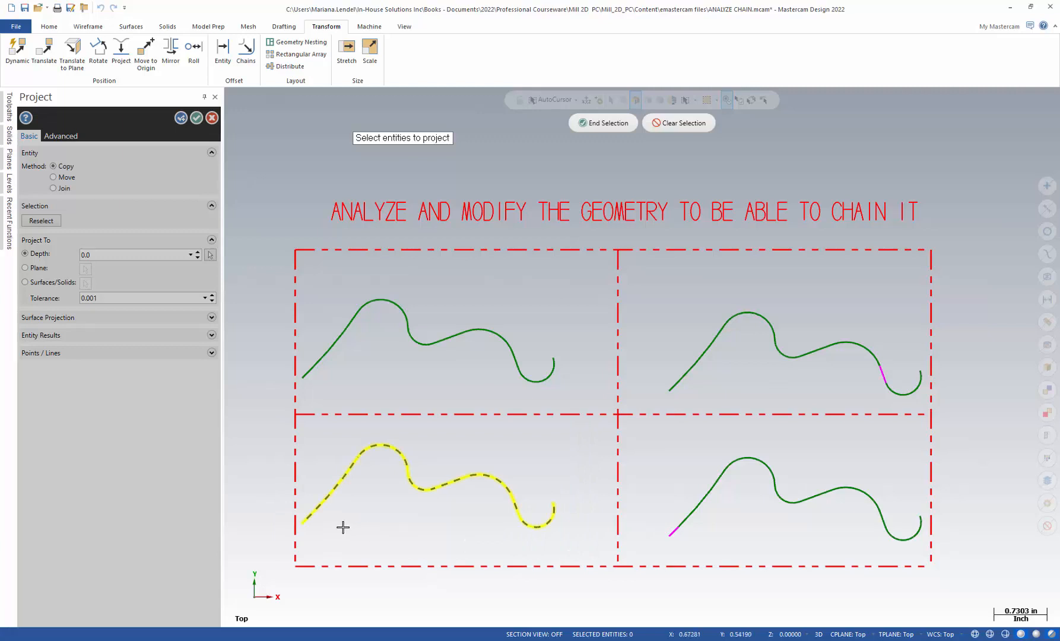
click(596, 124)
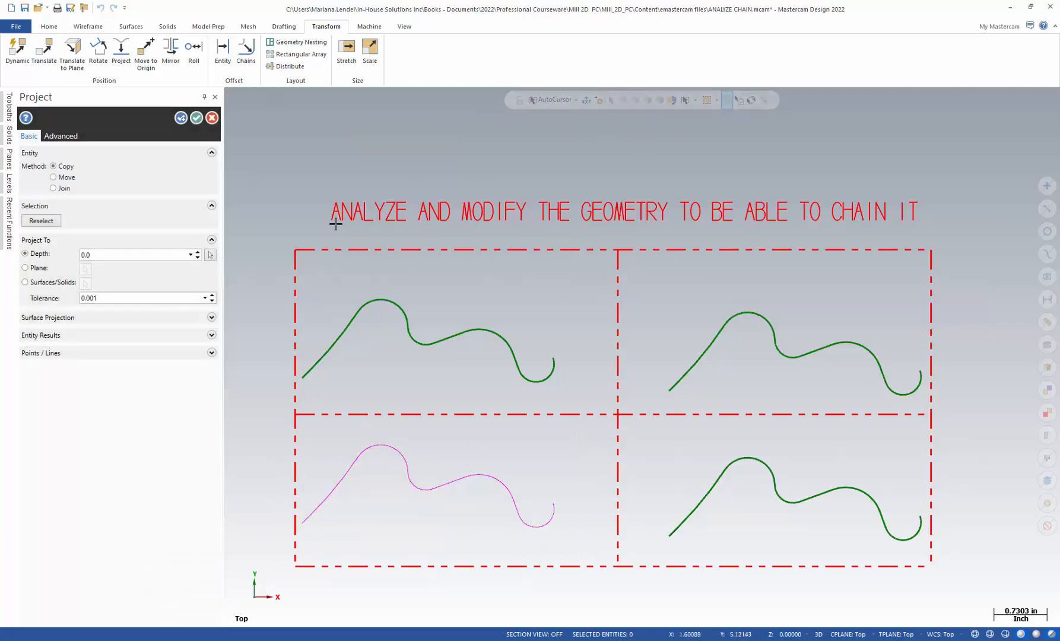
click(54, 178)
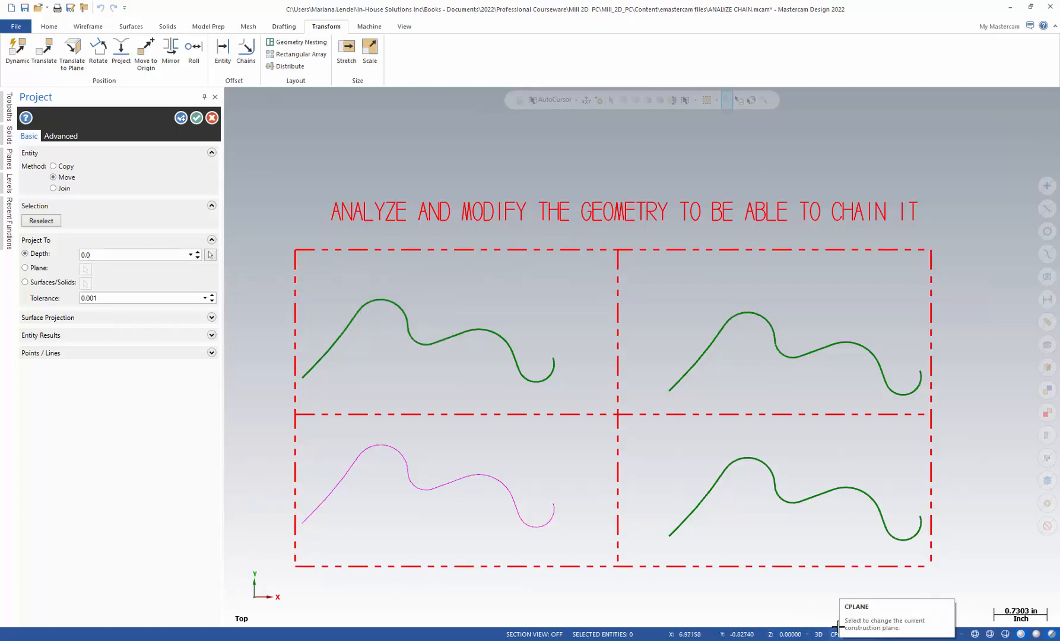
click(195, 120)
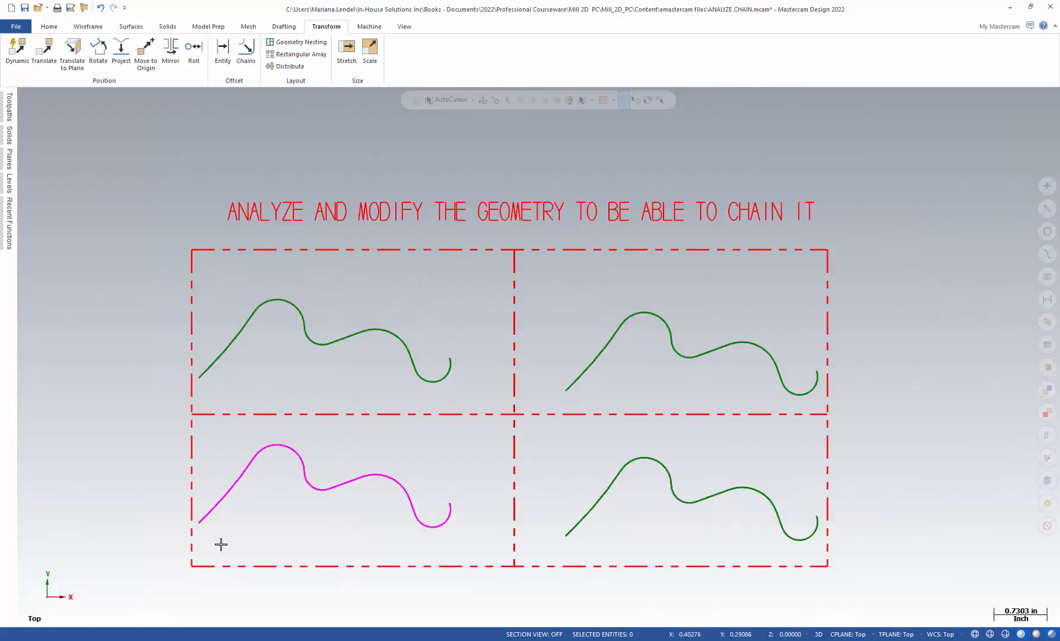
Reset all entities to their default colours with Clear Colors
click(205, 520)
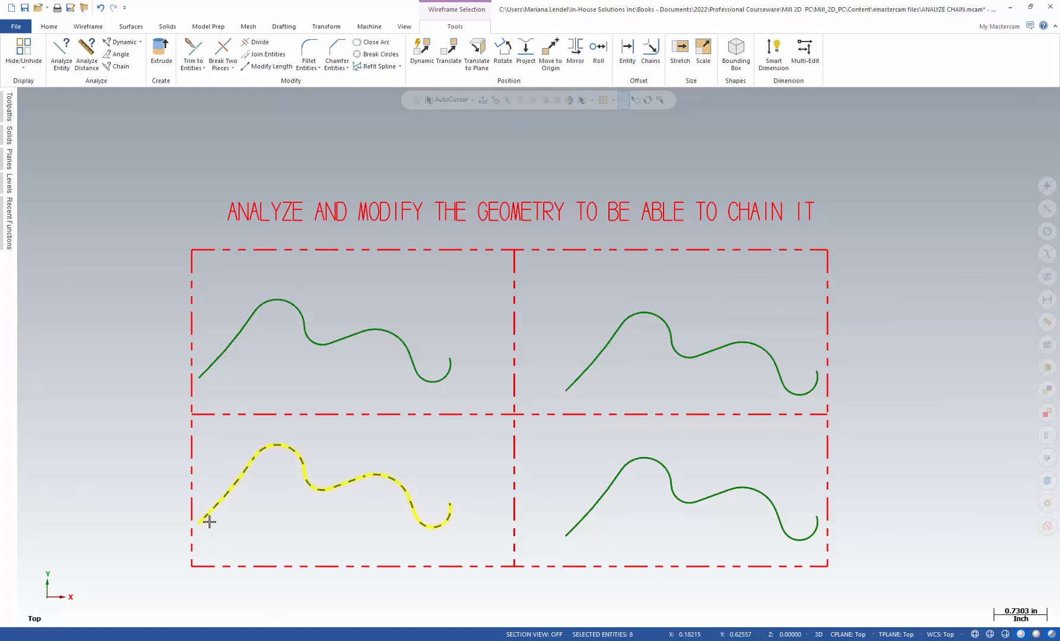
click(1046, 525)
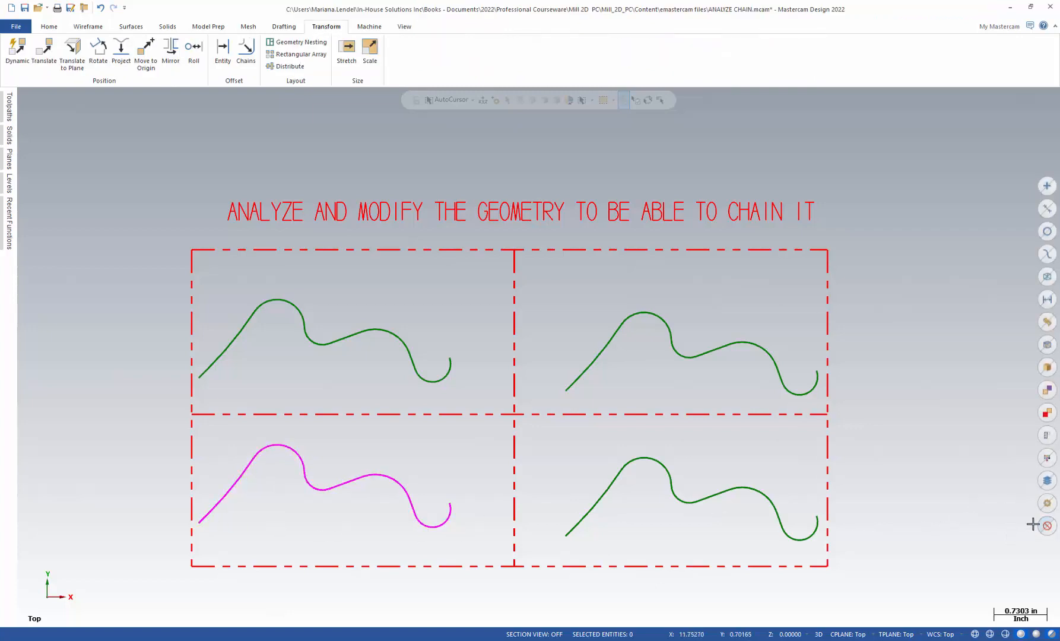
right_click(861, 180)
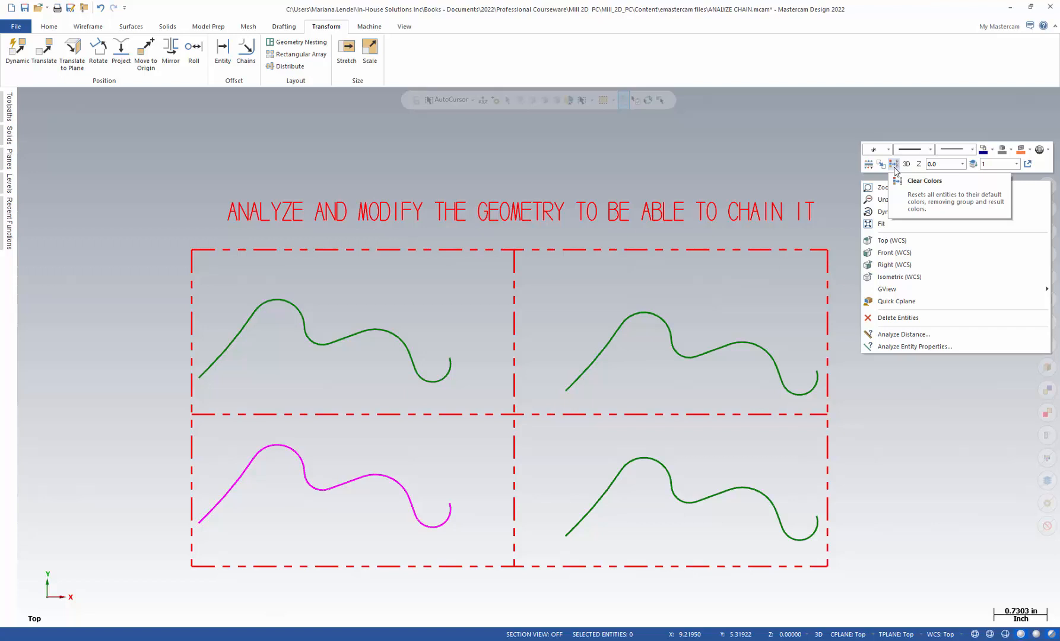
click(896, 170)
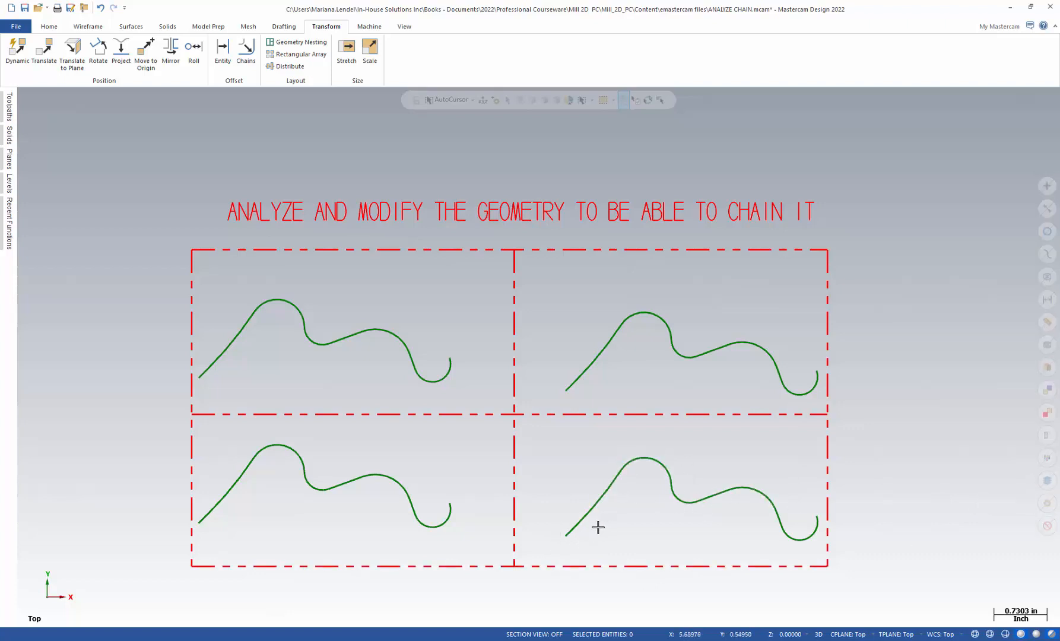
Trim the two overlapping entities at the start of the lower-right curve to each other with Trim 2 entities, then close the trim dialog
click(570, 533)
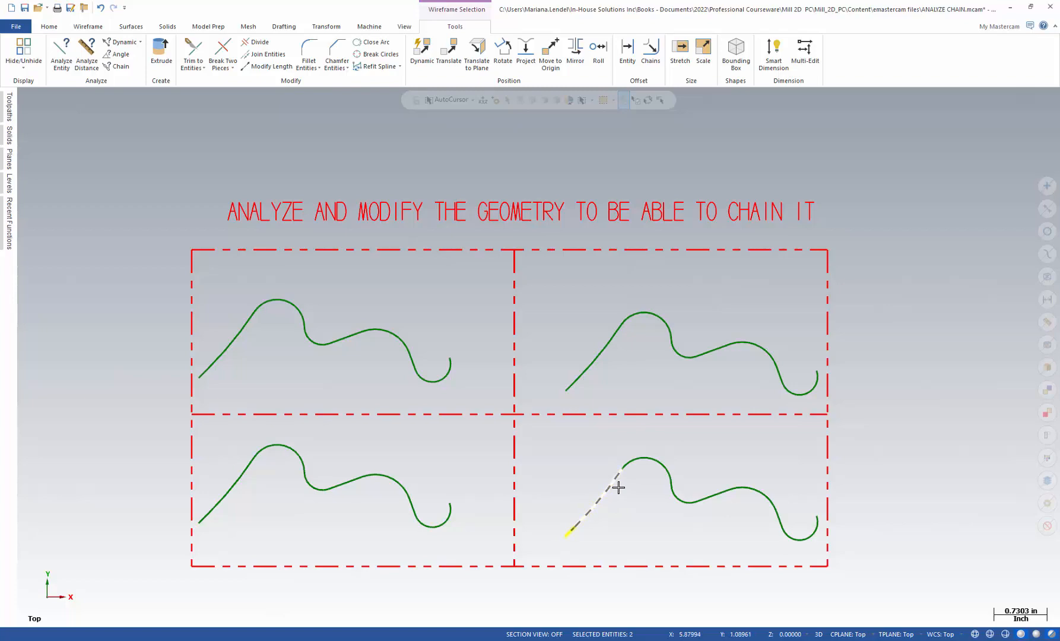
scroll(618, 487, up, 4)
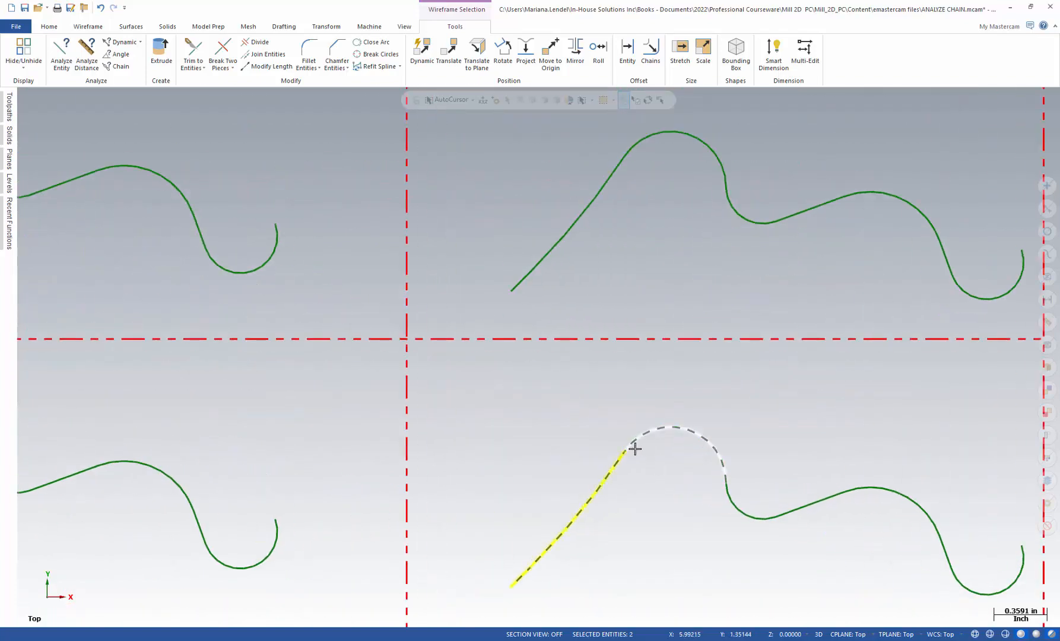
scroll(634, 450, up, 4)
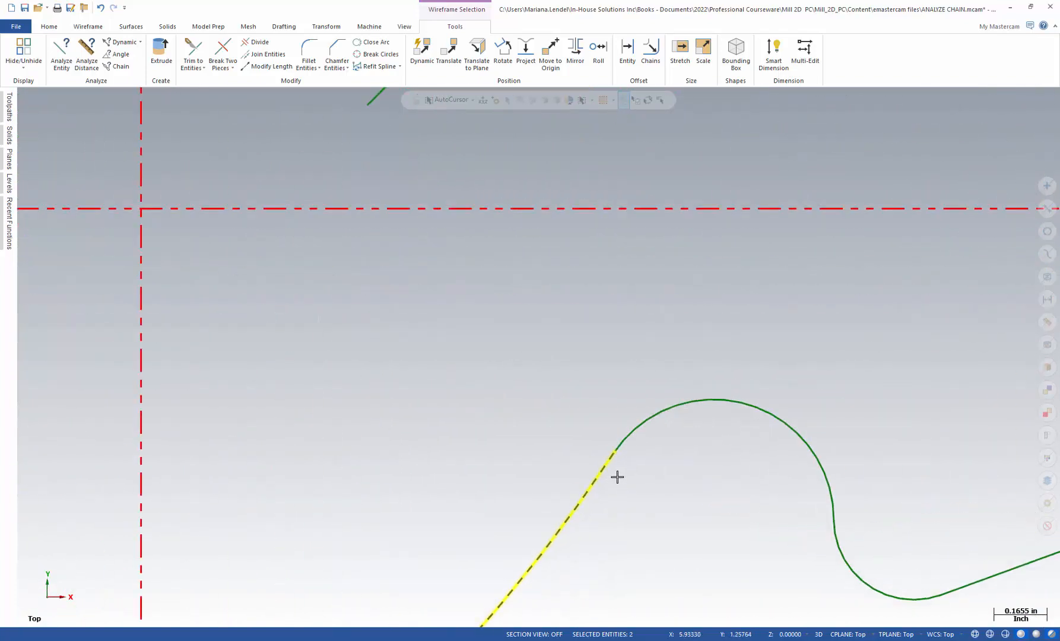
scroll(617, 477, up, 5)
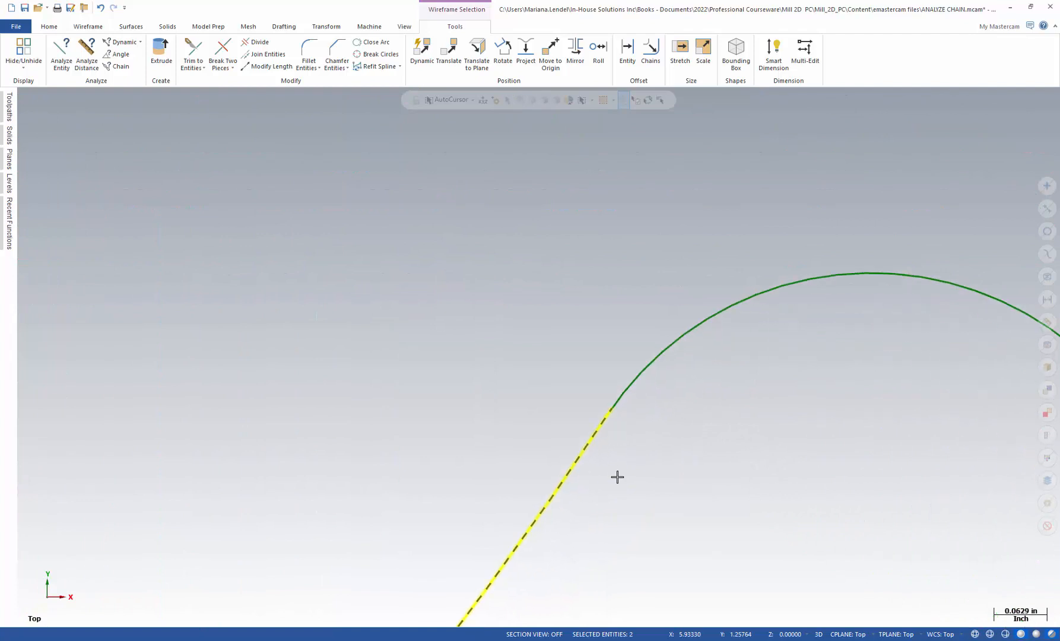
scroll(617, 476, up, 3)
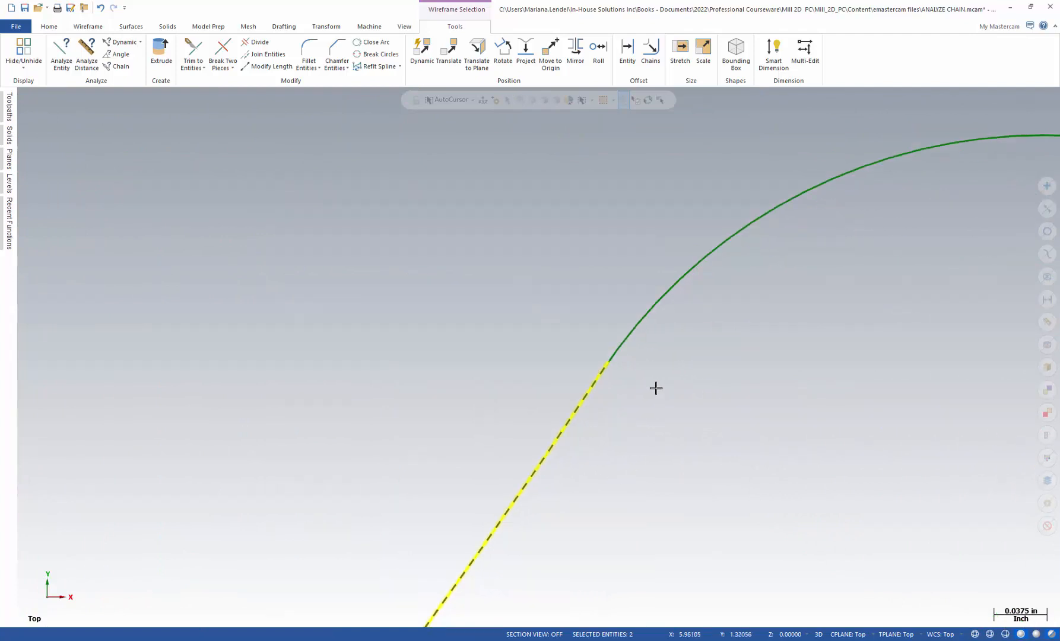
scroll(656, 388, up, 1)
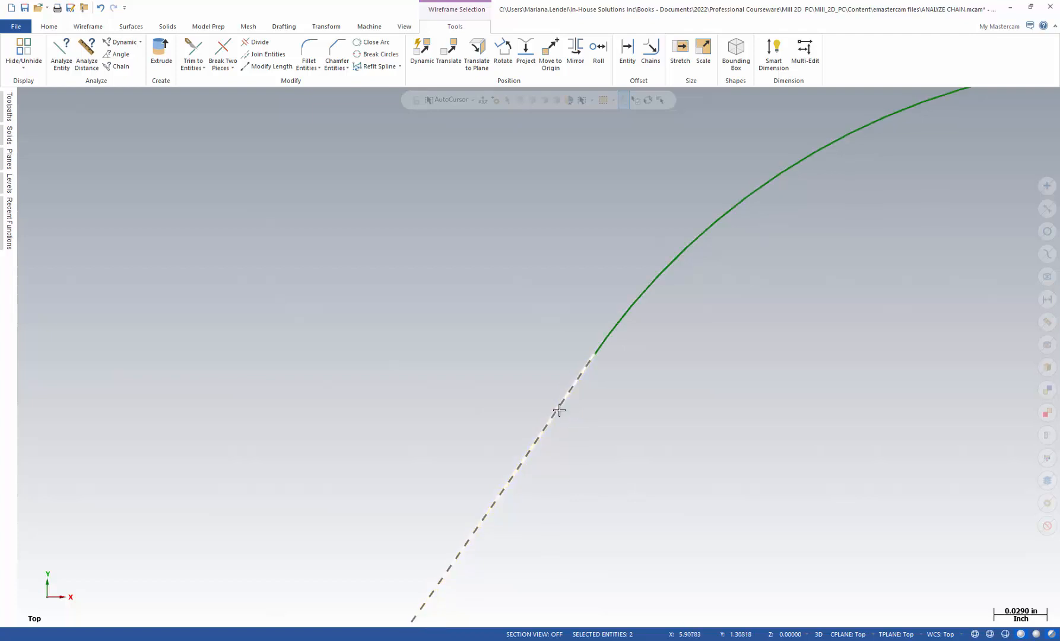
click(579, 386)
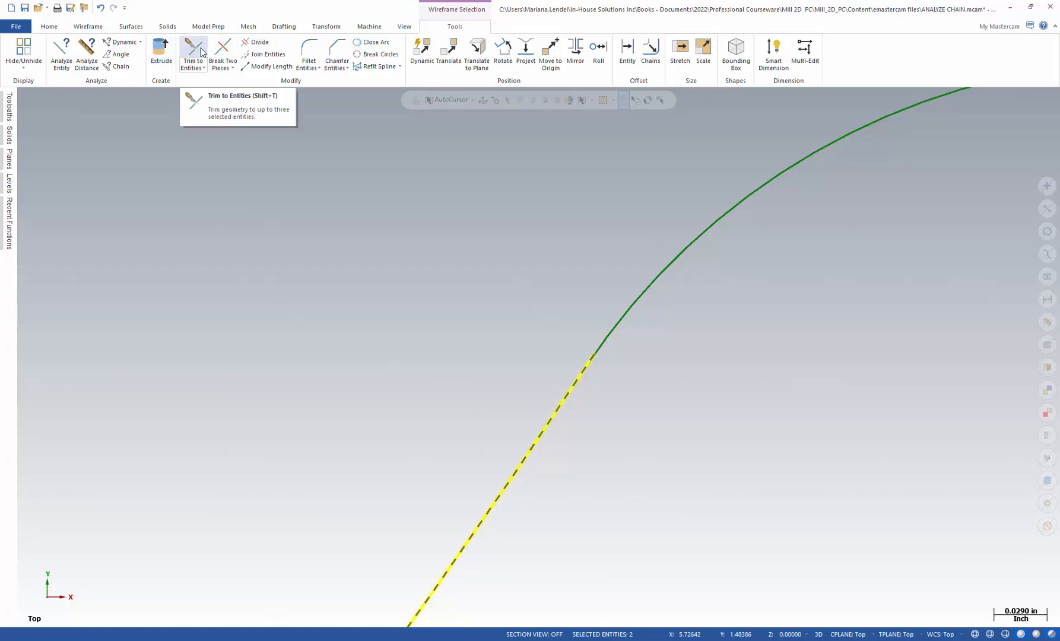
click(91, 27)
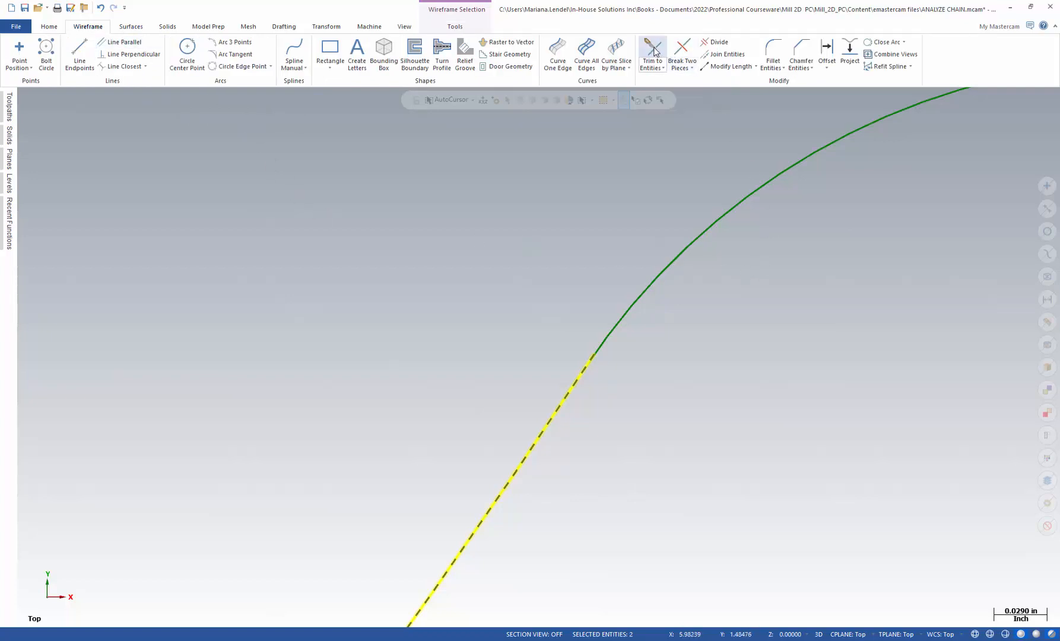
click(652, 55)
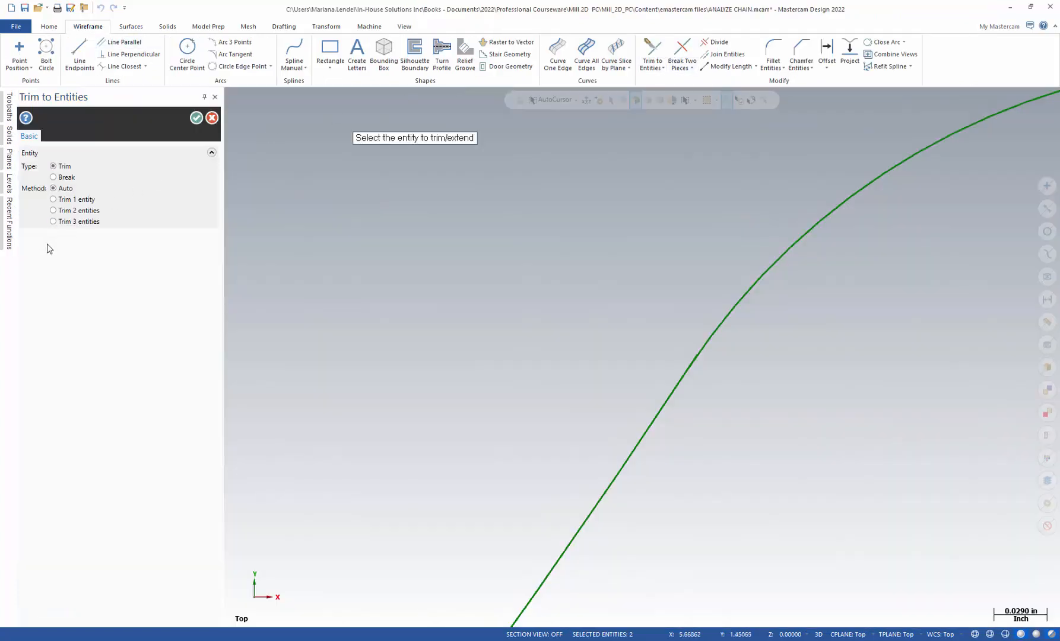
mouse_move(53, 215)
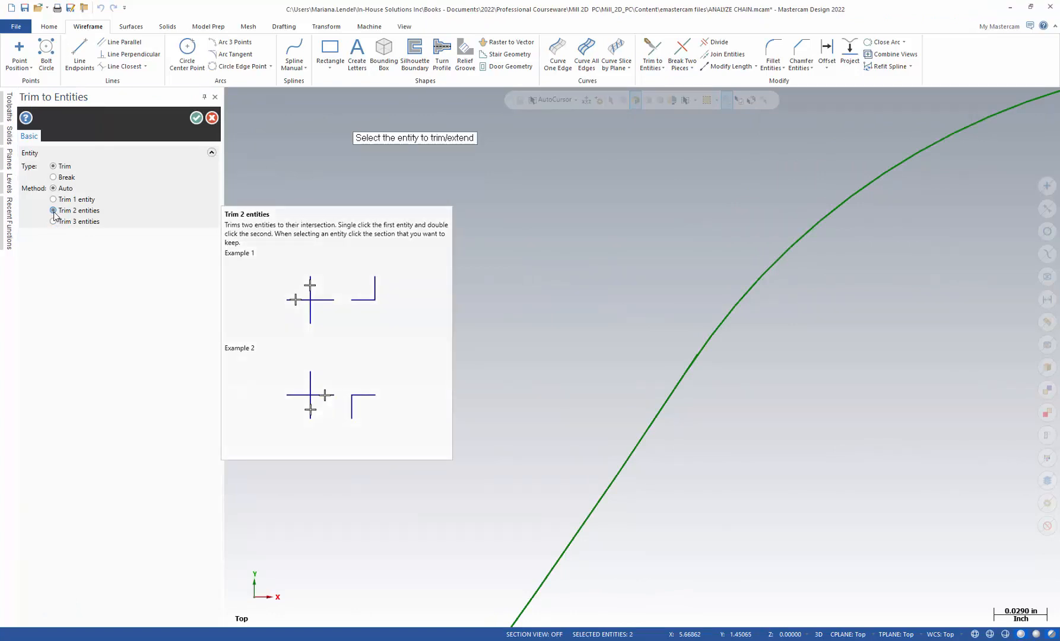
click(53, 210)
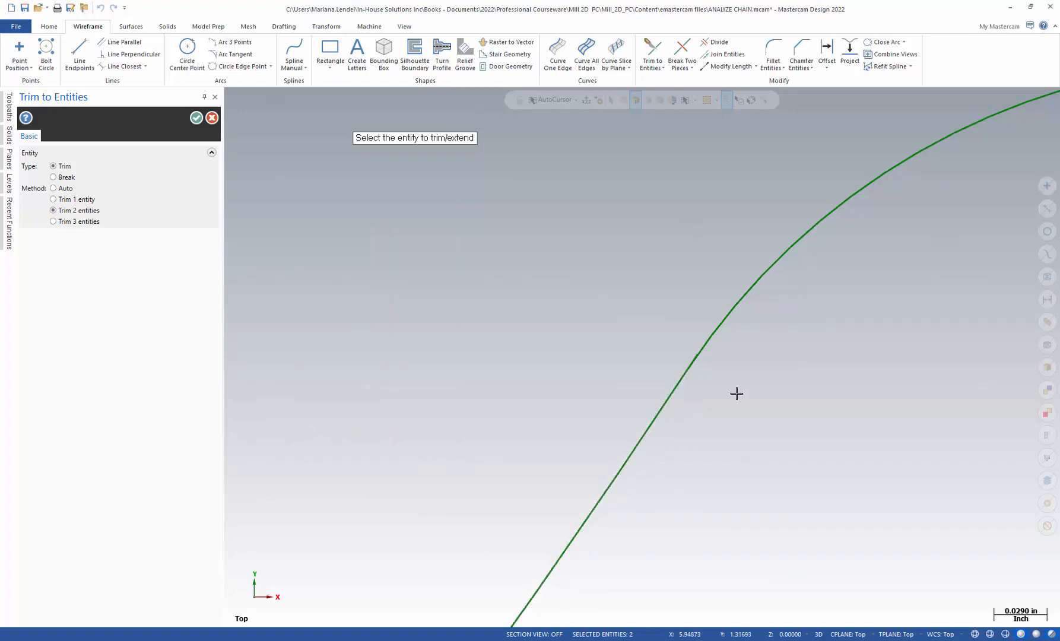
scroll(701, 372, up, 2)
scroll(701, 372, up, 1)
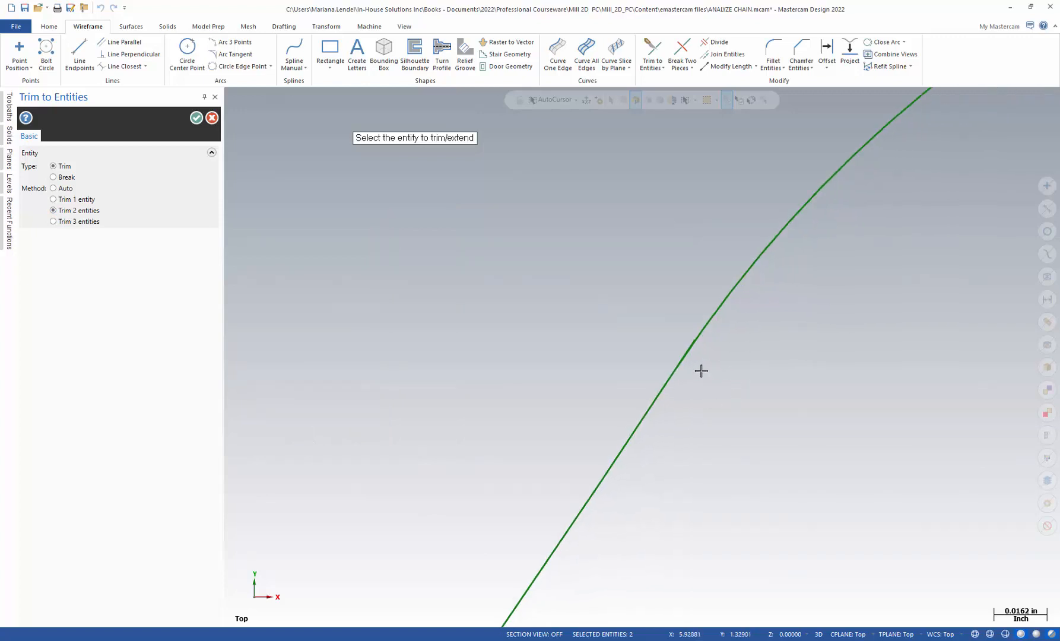
scroll(695, 363, up, 1)
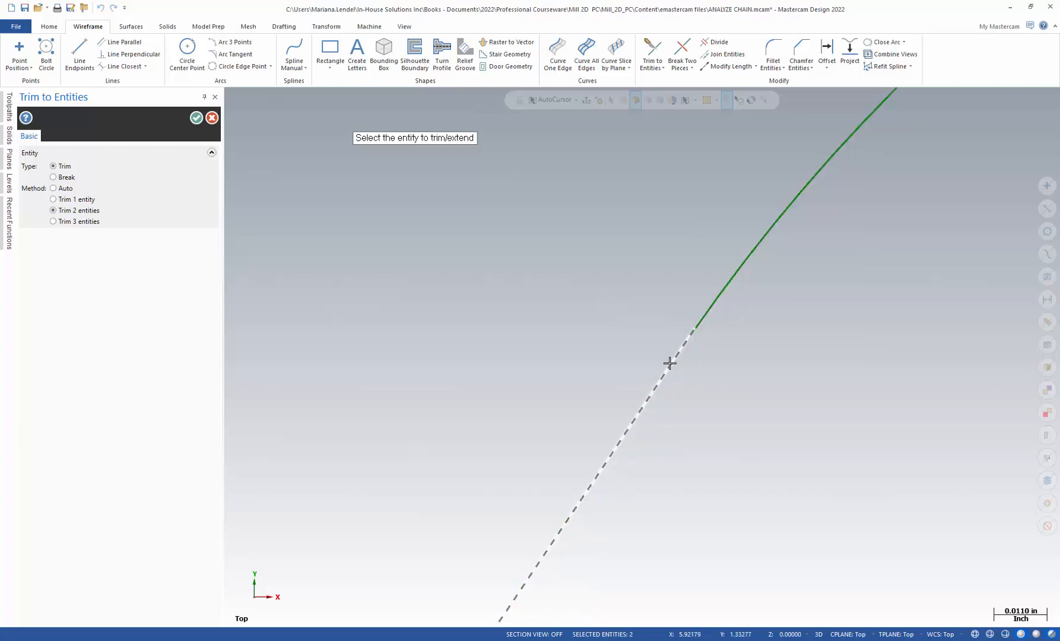
click(574, 516)
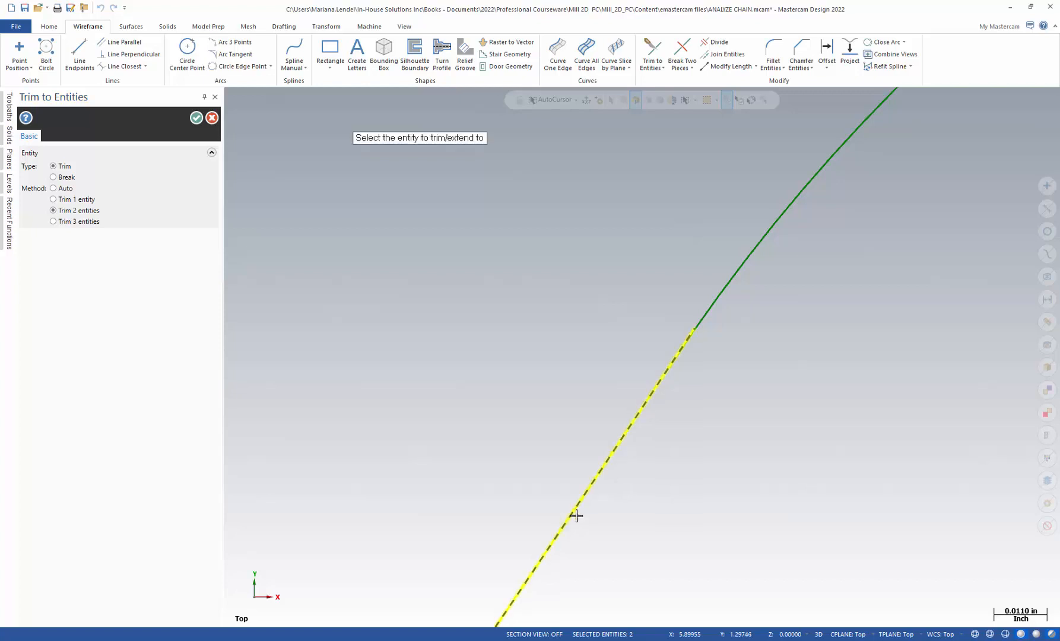
click(751, 254)
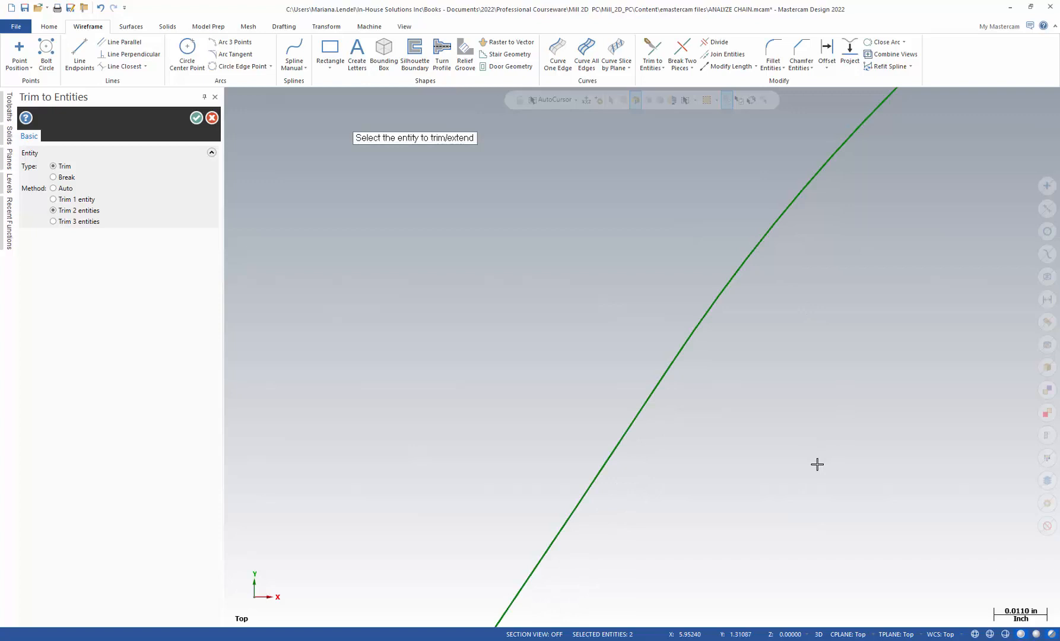
scroll(817, 464, down, 3)
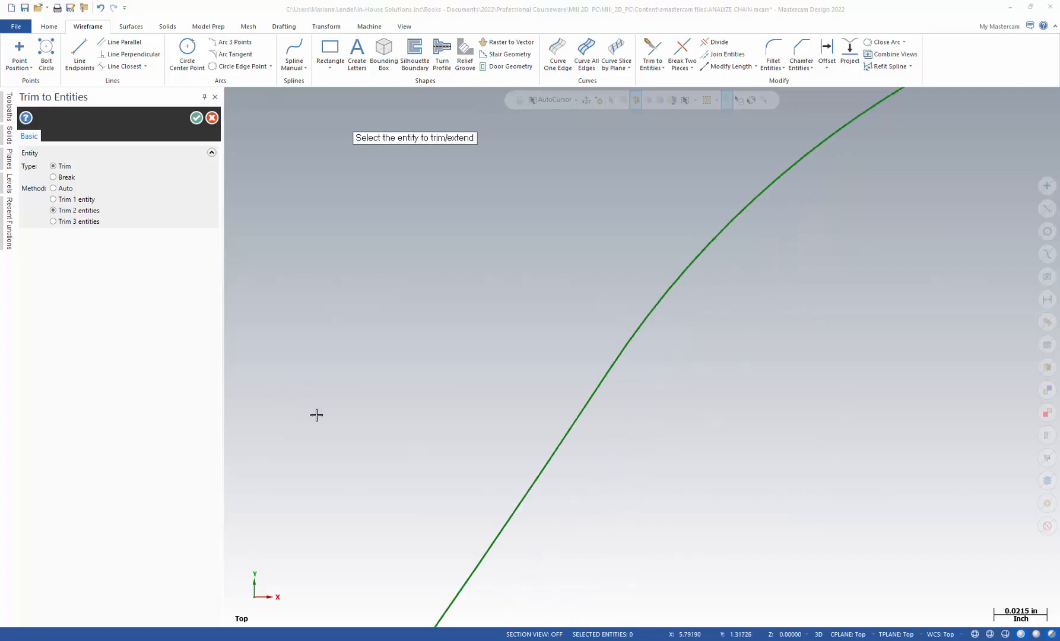
right_click(348, 319)
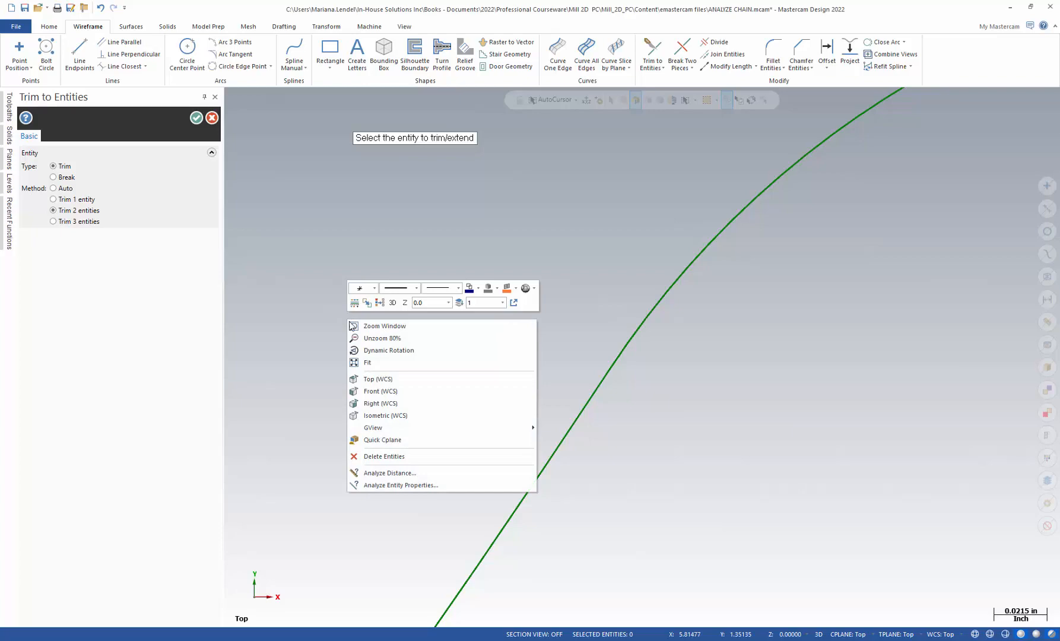
click(369, 363)
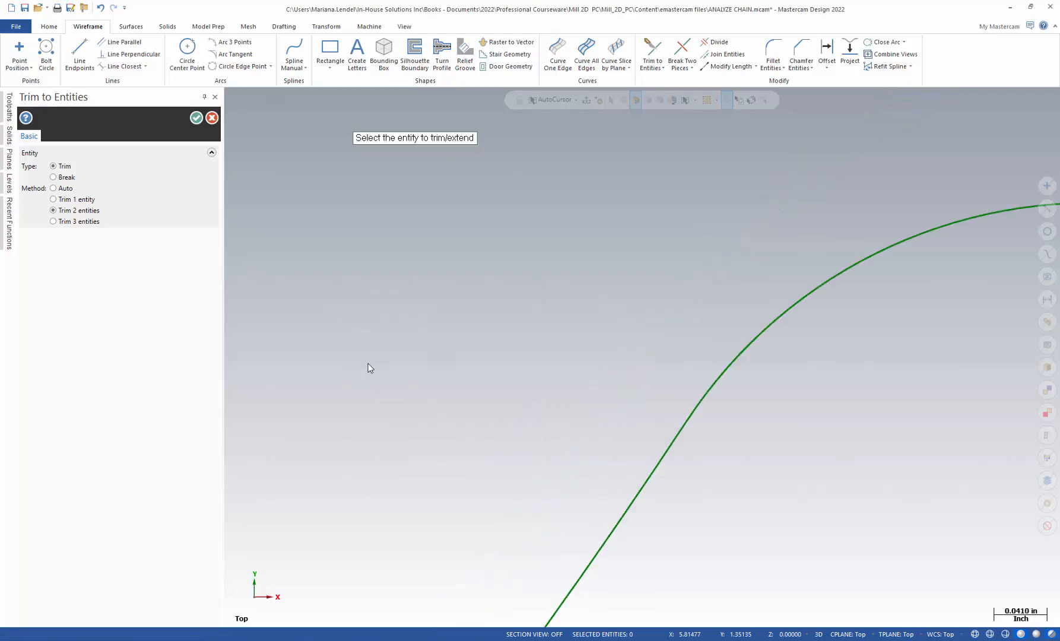
click(214, 97)
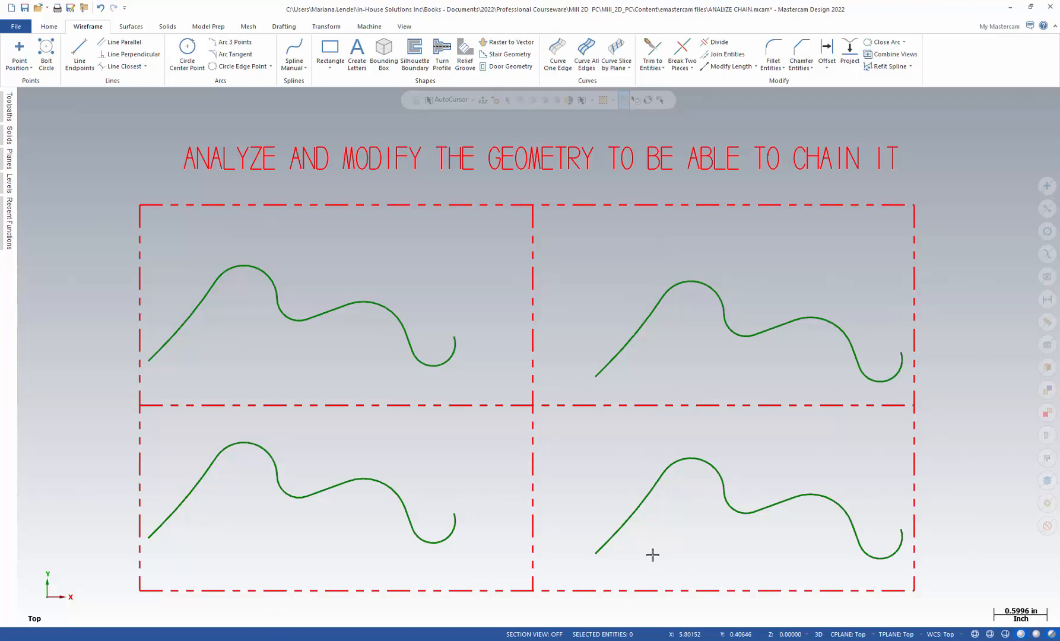
Trim the two entities at the middle gap of the lower-right curve to each other with Trim 2 entities
click(603, 553)
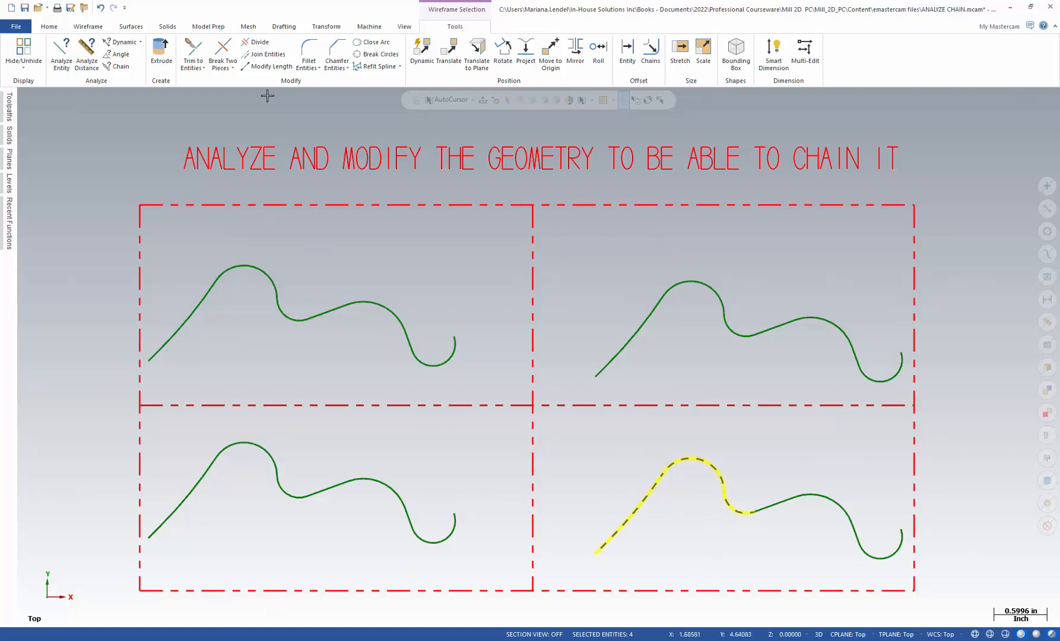
click(192, 52)
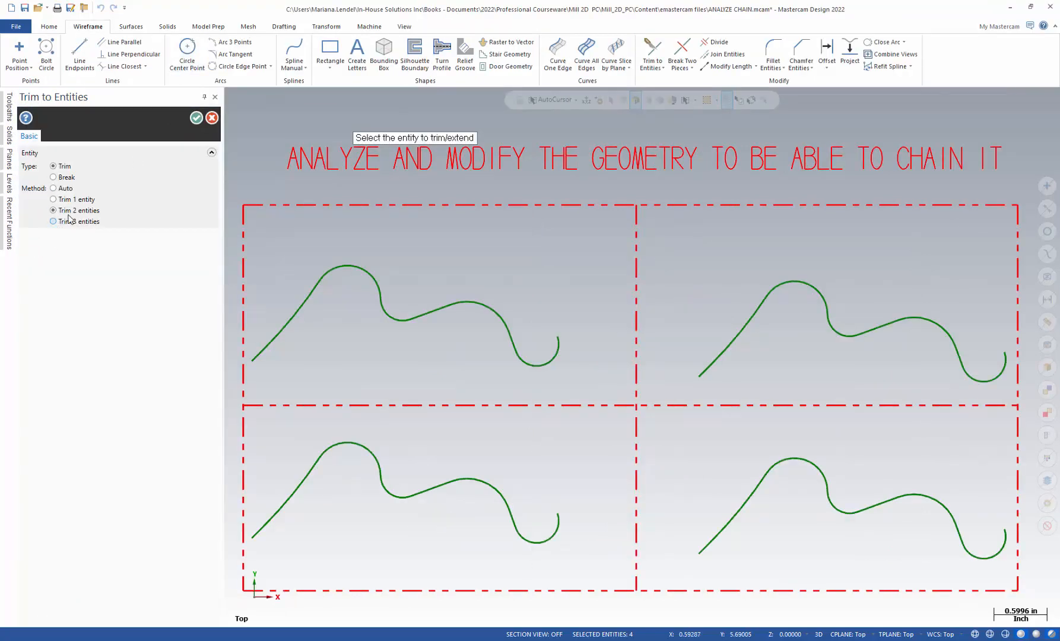
mouse_move(86, 219)
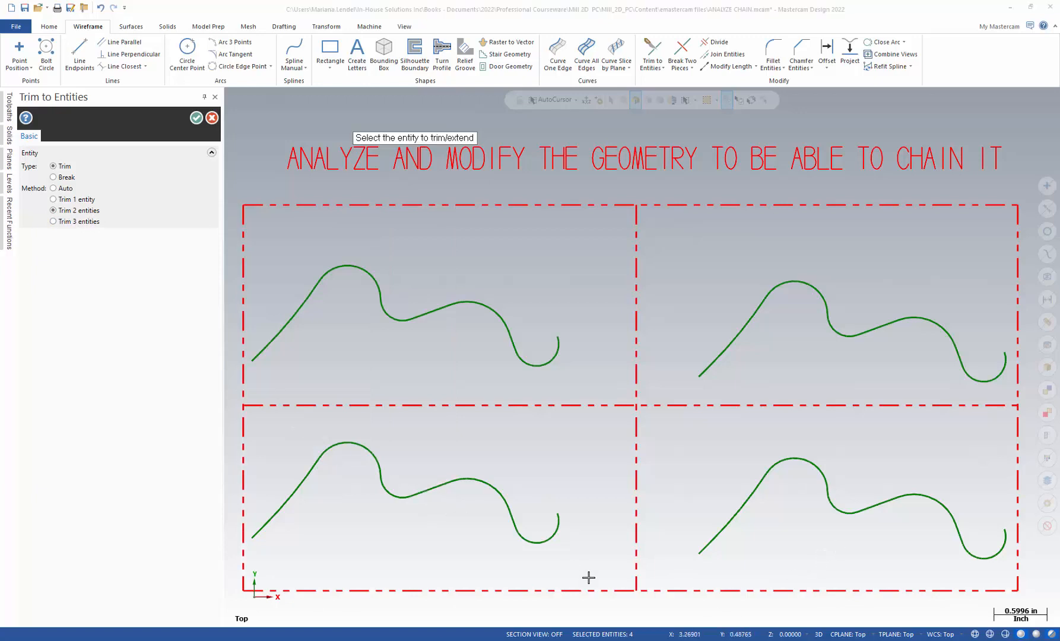
click(834, 513)
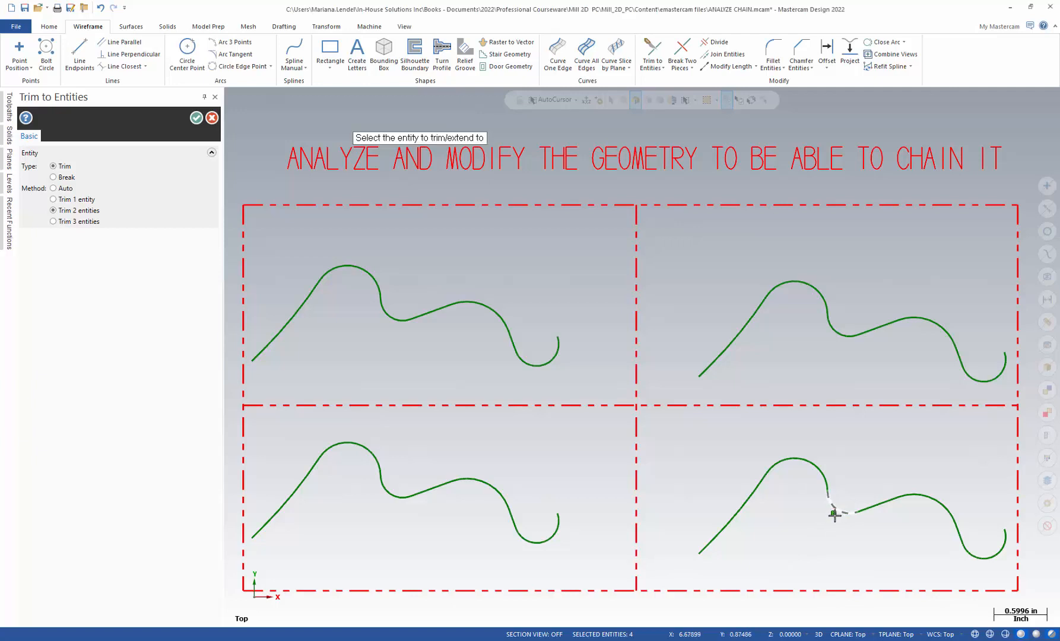
click(874, 506)
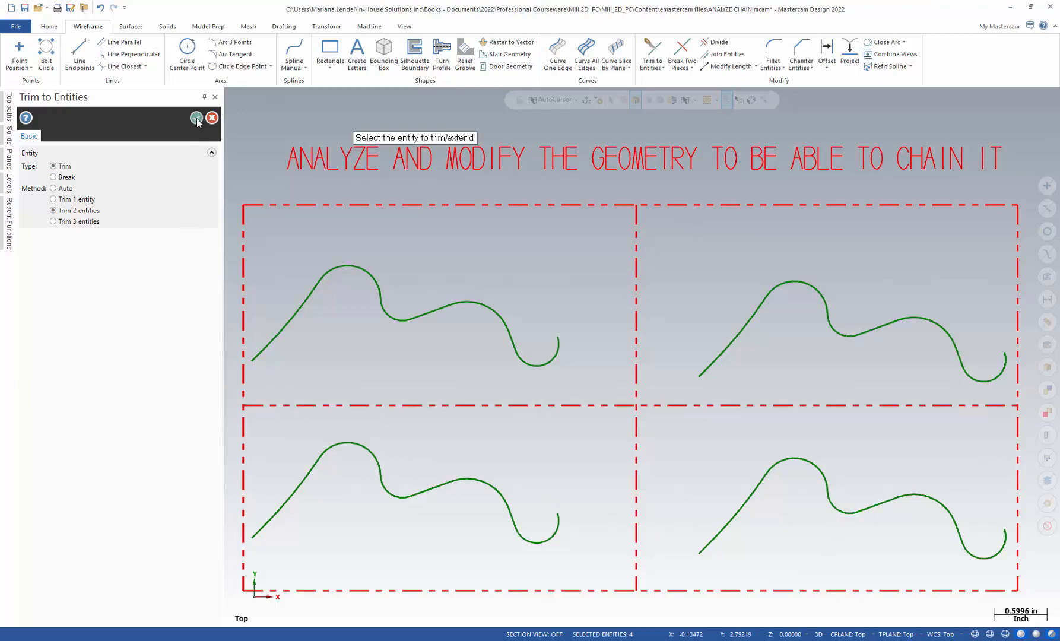
click(196, 118)
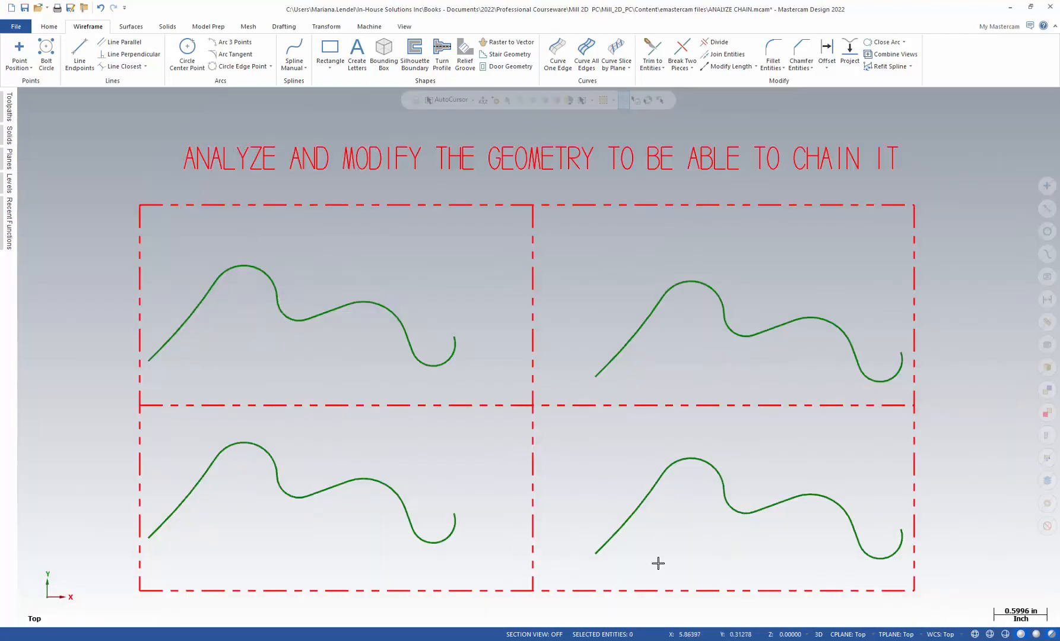
Test-chain each of the four curves to check they select as continuous chains
click(595, 553)
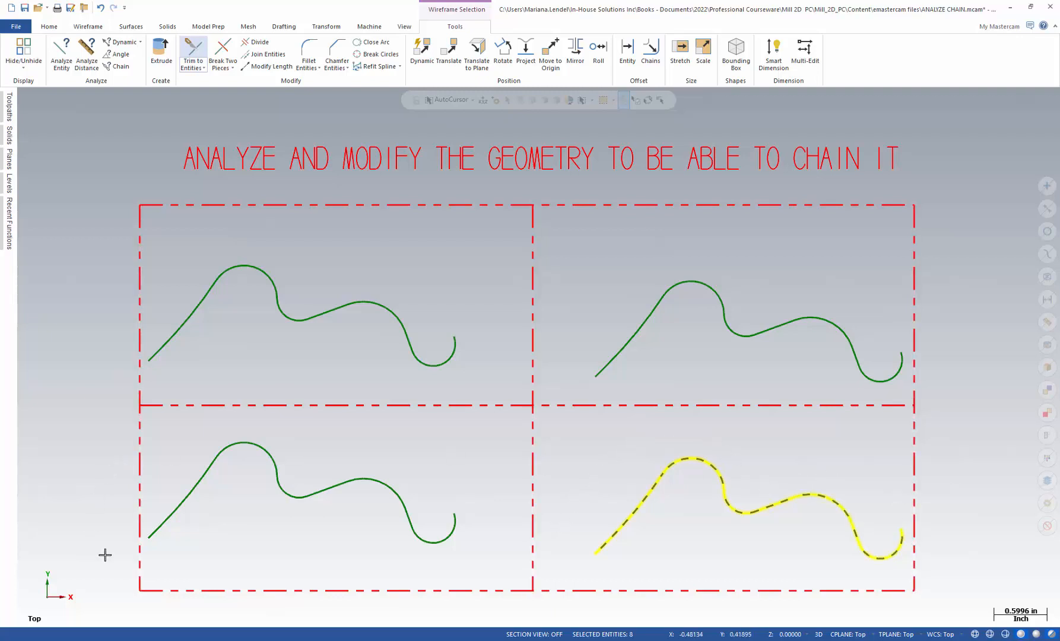
click(156, 530)
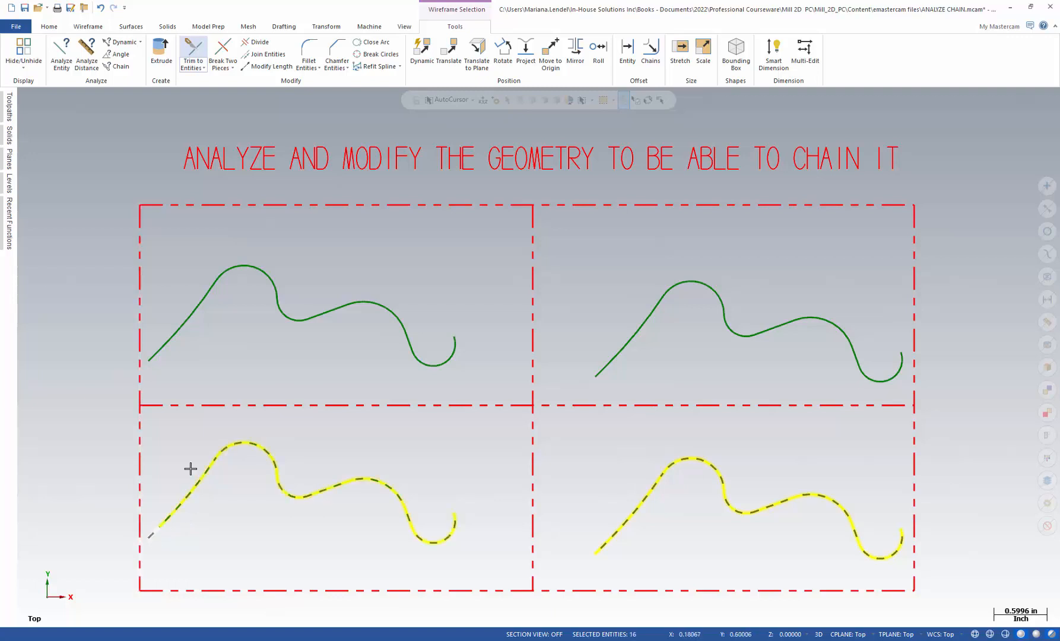
click(159, 352)
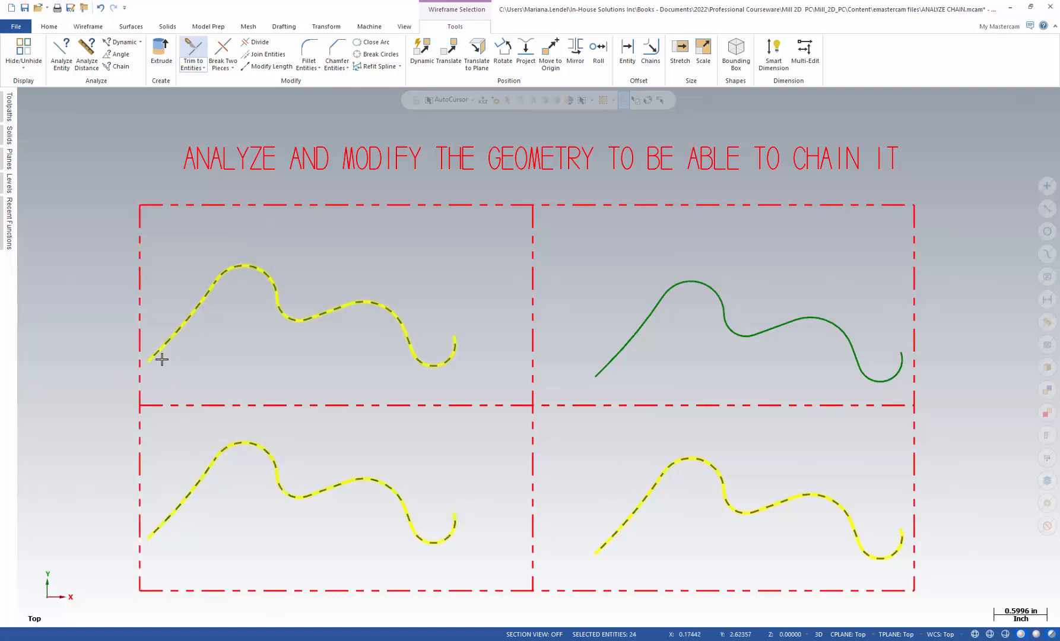
click(599, 370)
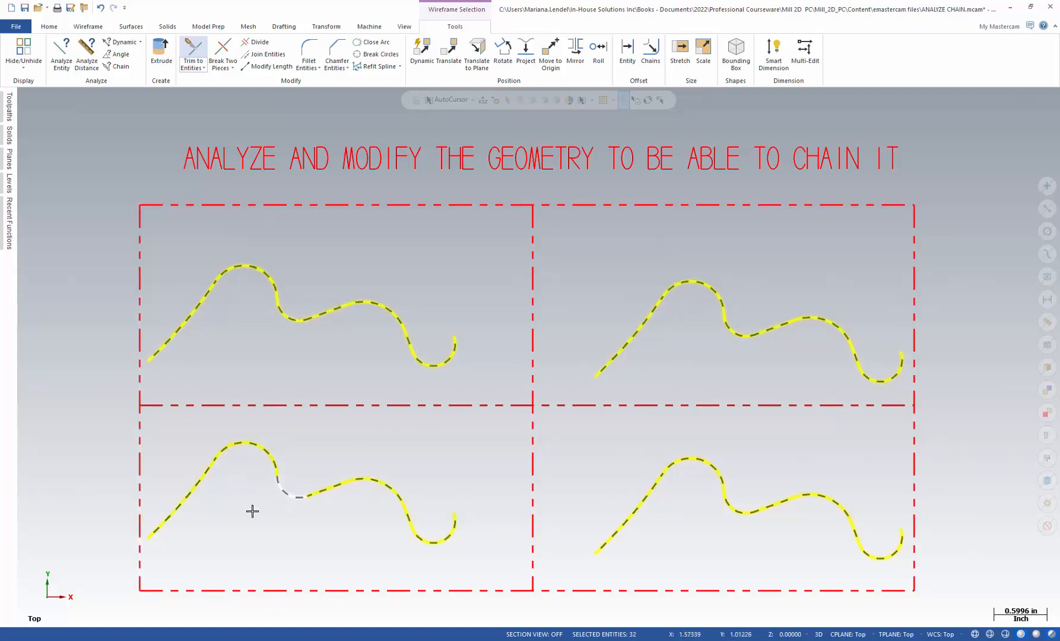